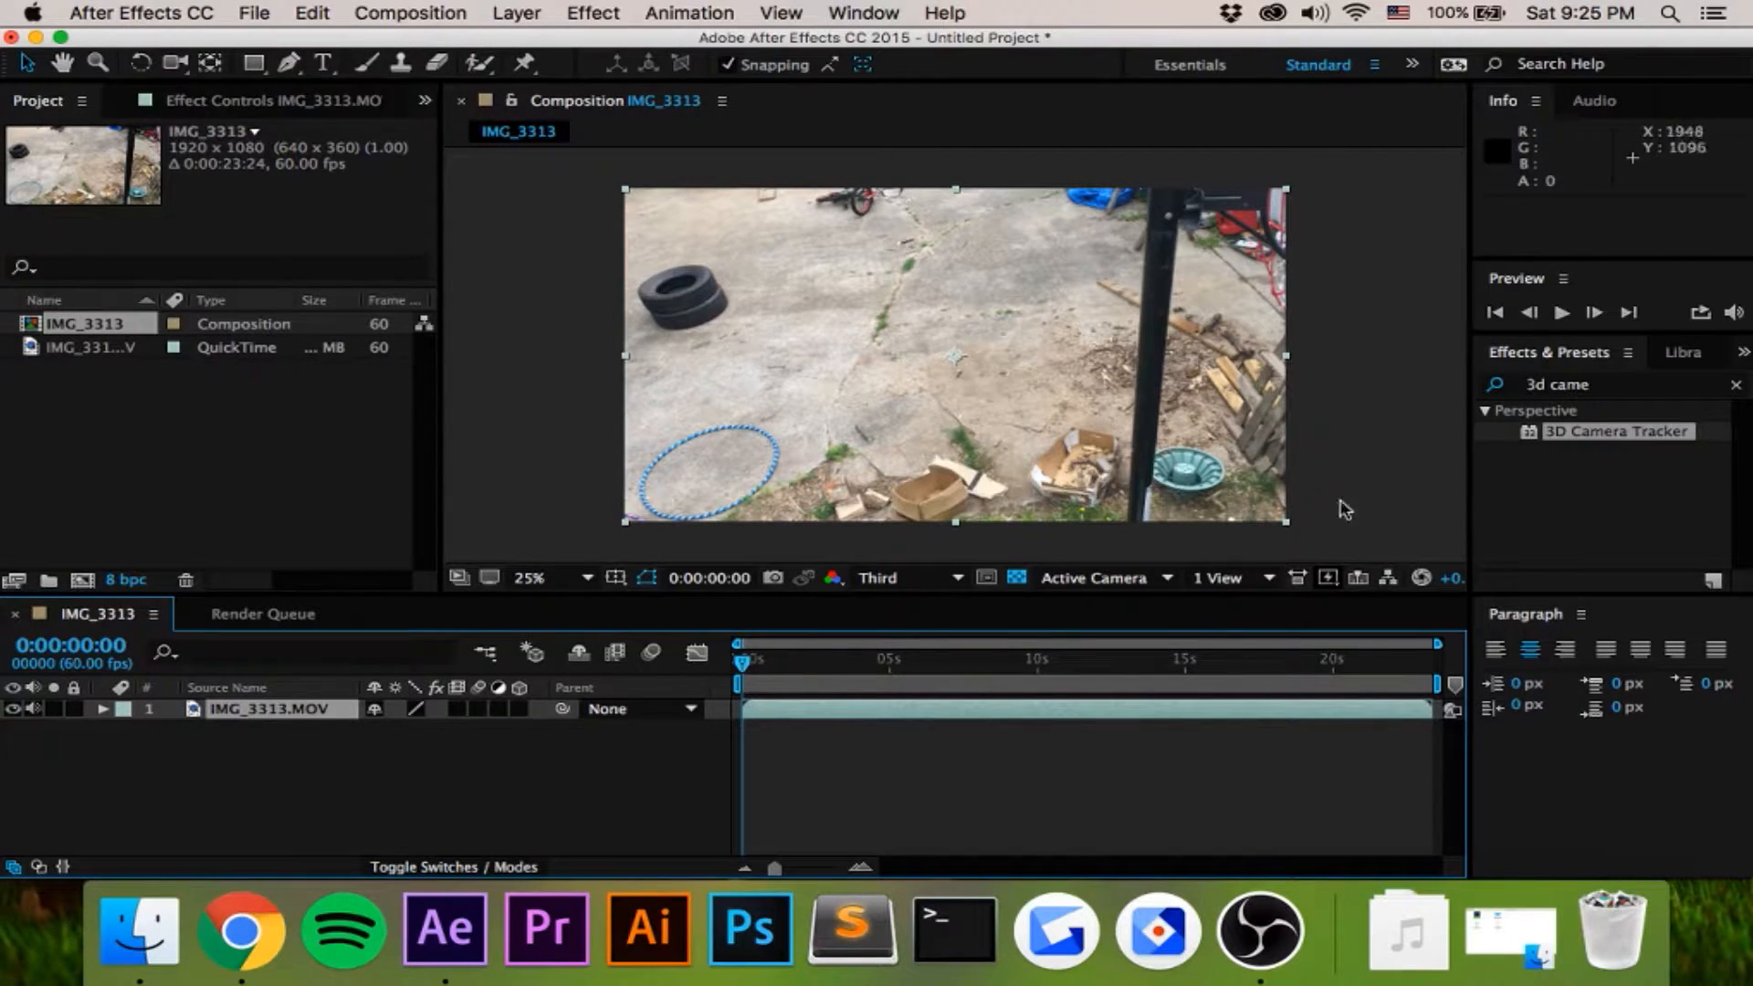
- Find the 3D Camera Tracker effect and apply it to the IMG_3313 footage
mouse_move(752, 671)
mouse_down()
mouse_move(1212, 661)
mouse_move(740, 661)
mouse_up()
click(1735, 384)
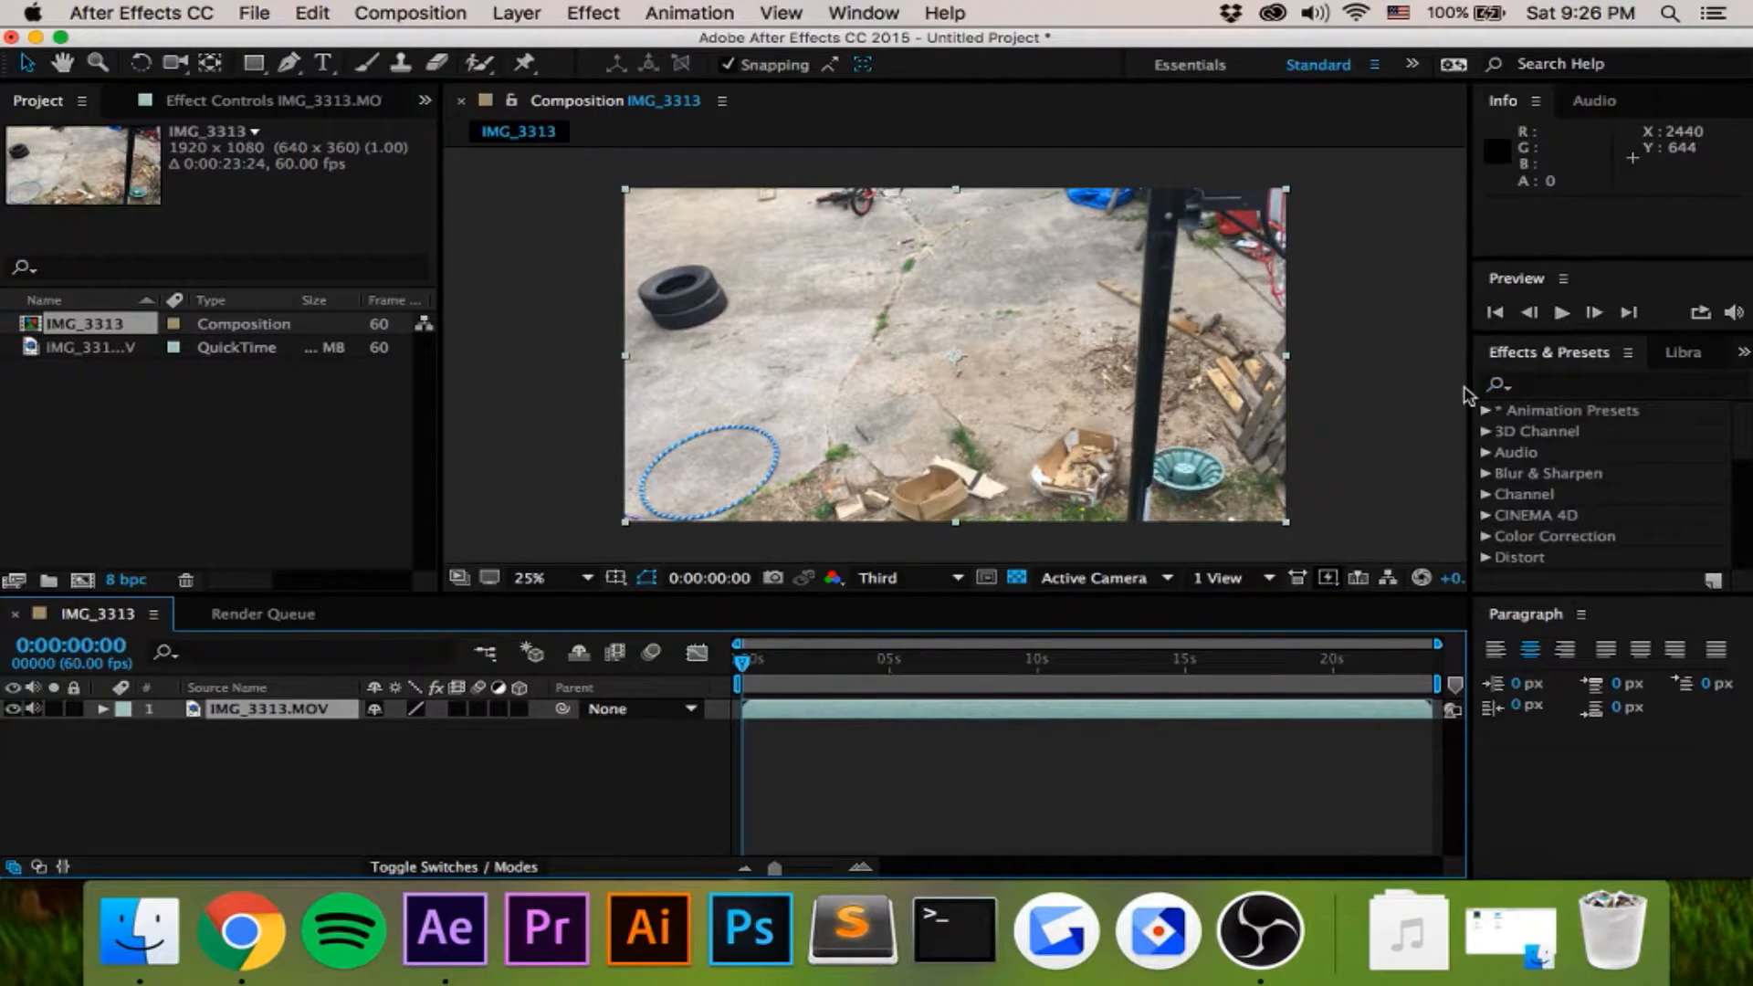
click(1550, 389)
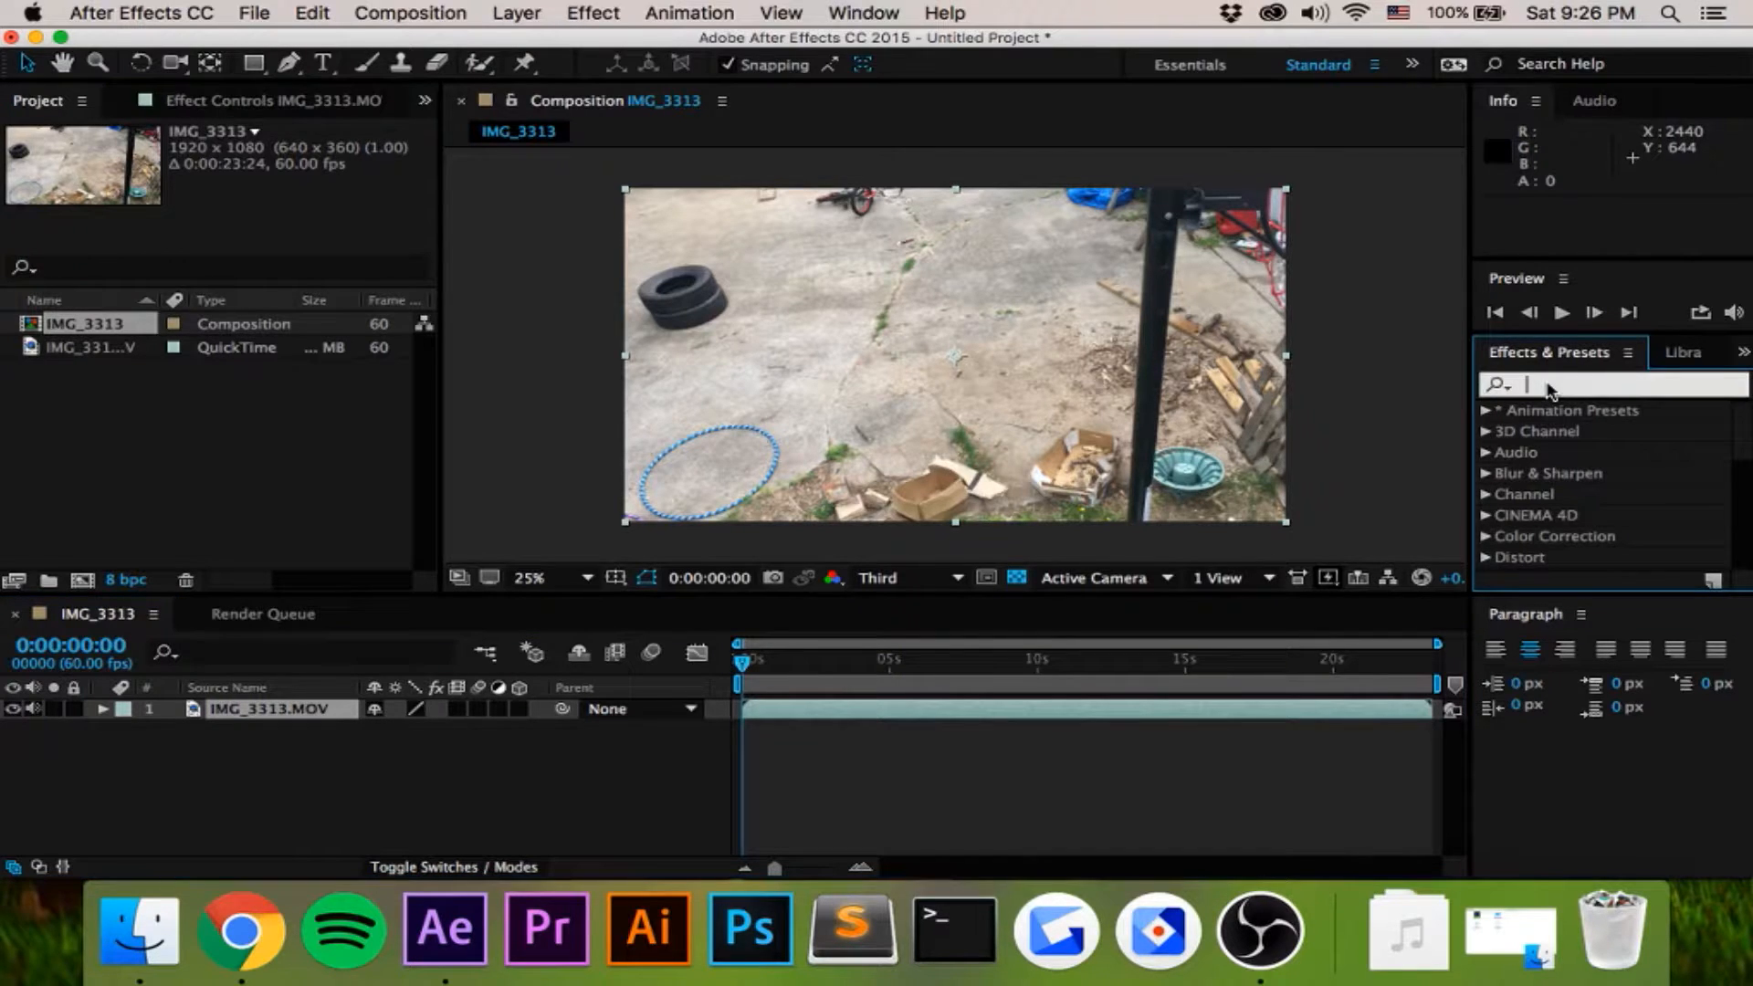
text(3d cam)
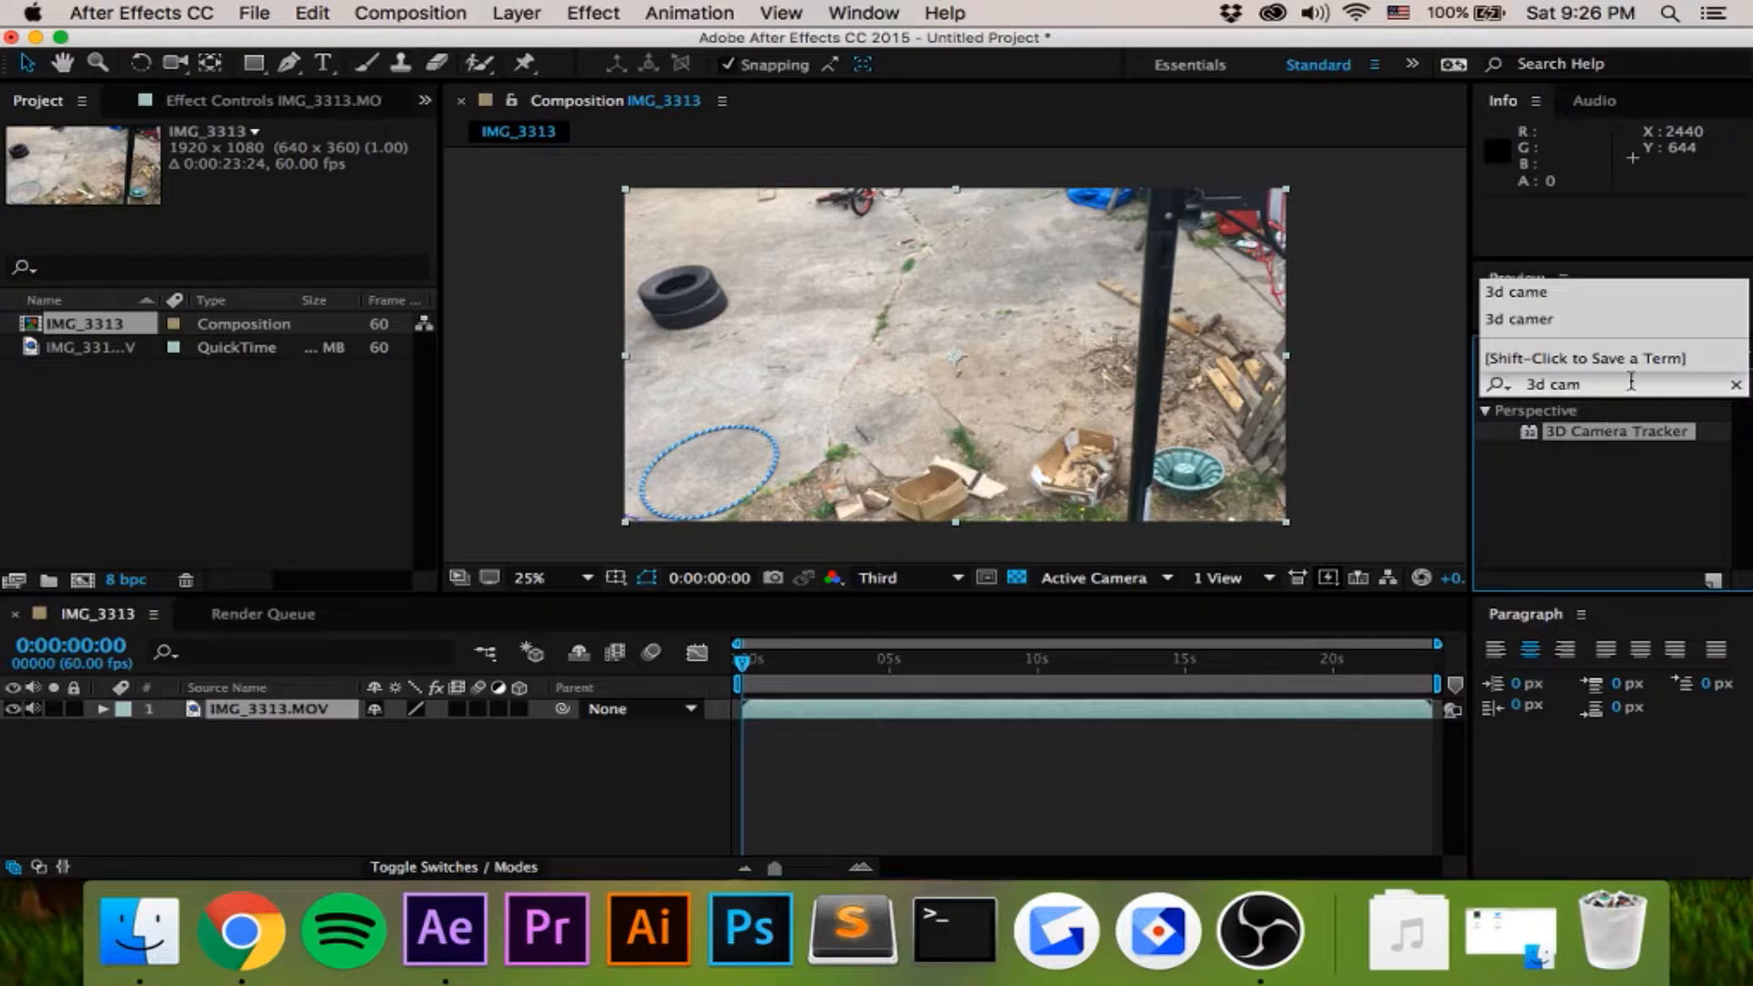
click(1633, 429)
drag(1643, 436, 993, 441)
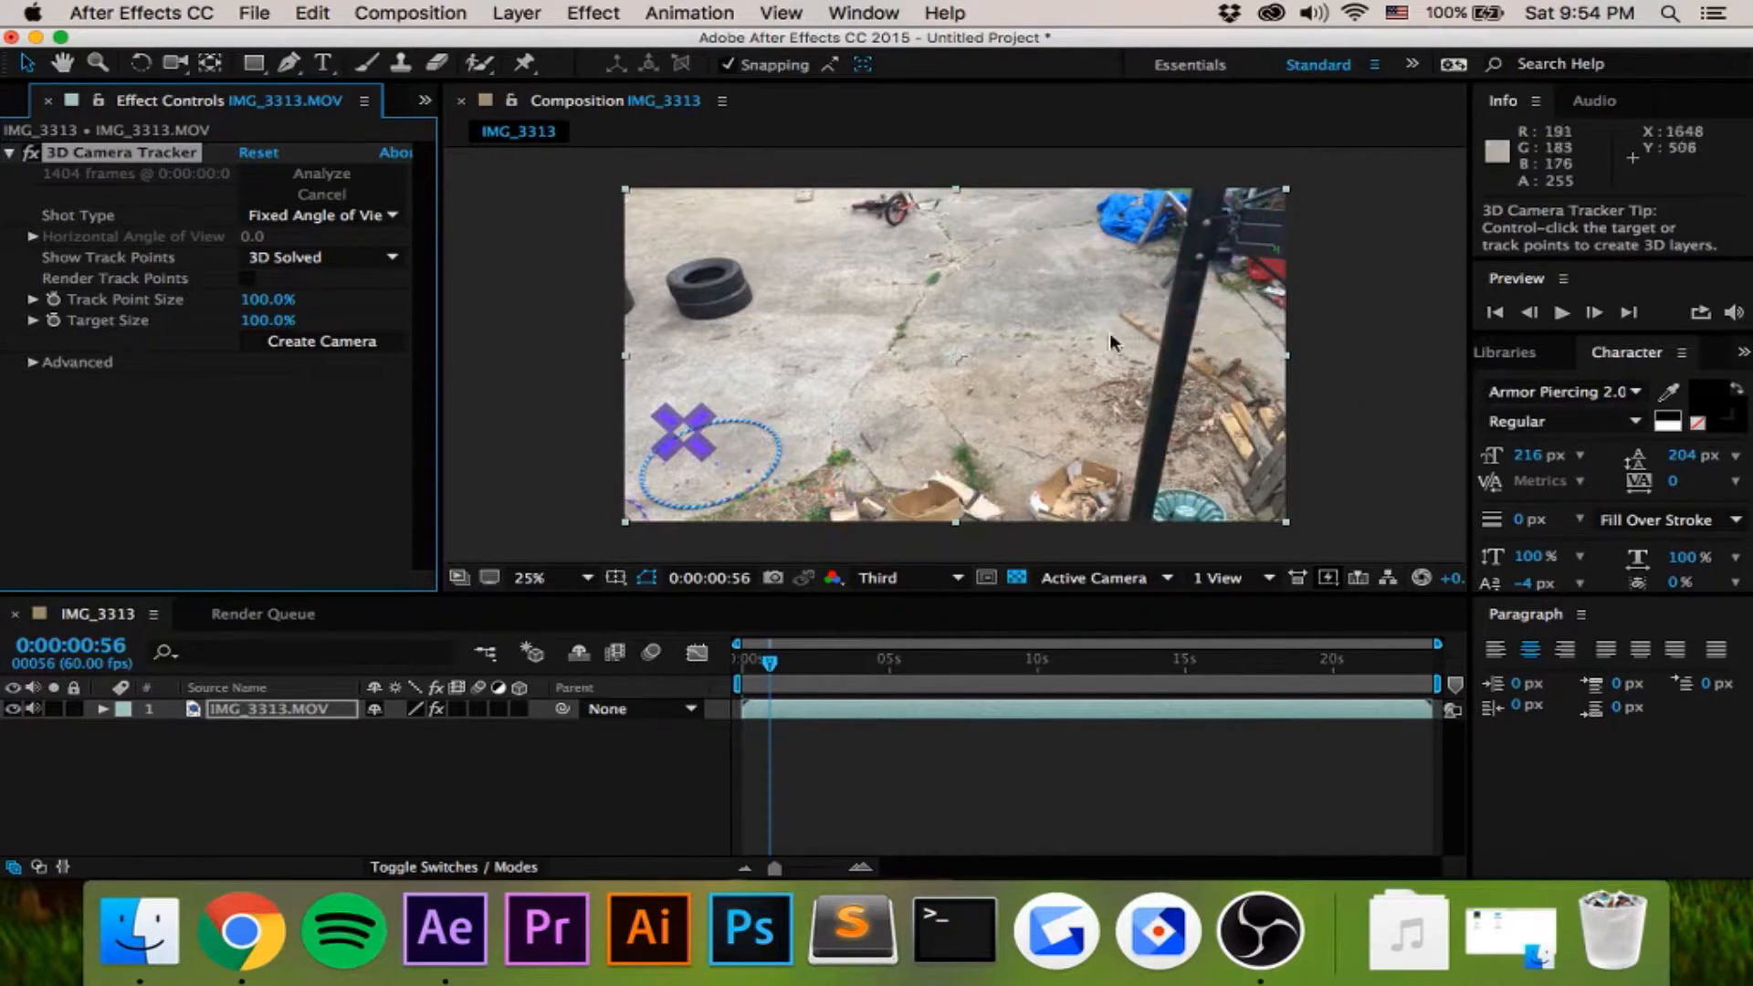
- Create a text layer and camera from the track points on the concrete in the middle of the shot
click(863, 301)
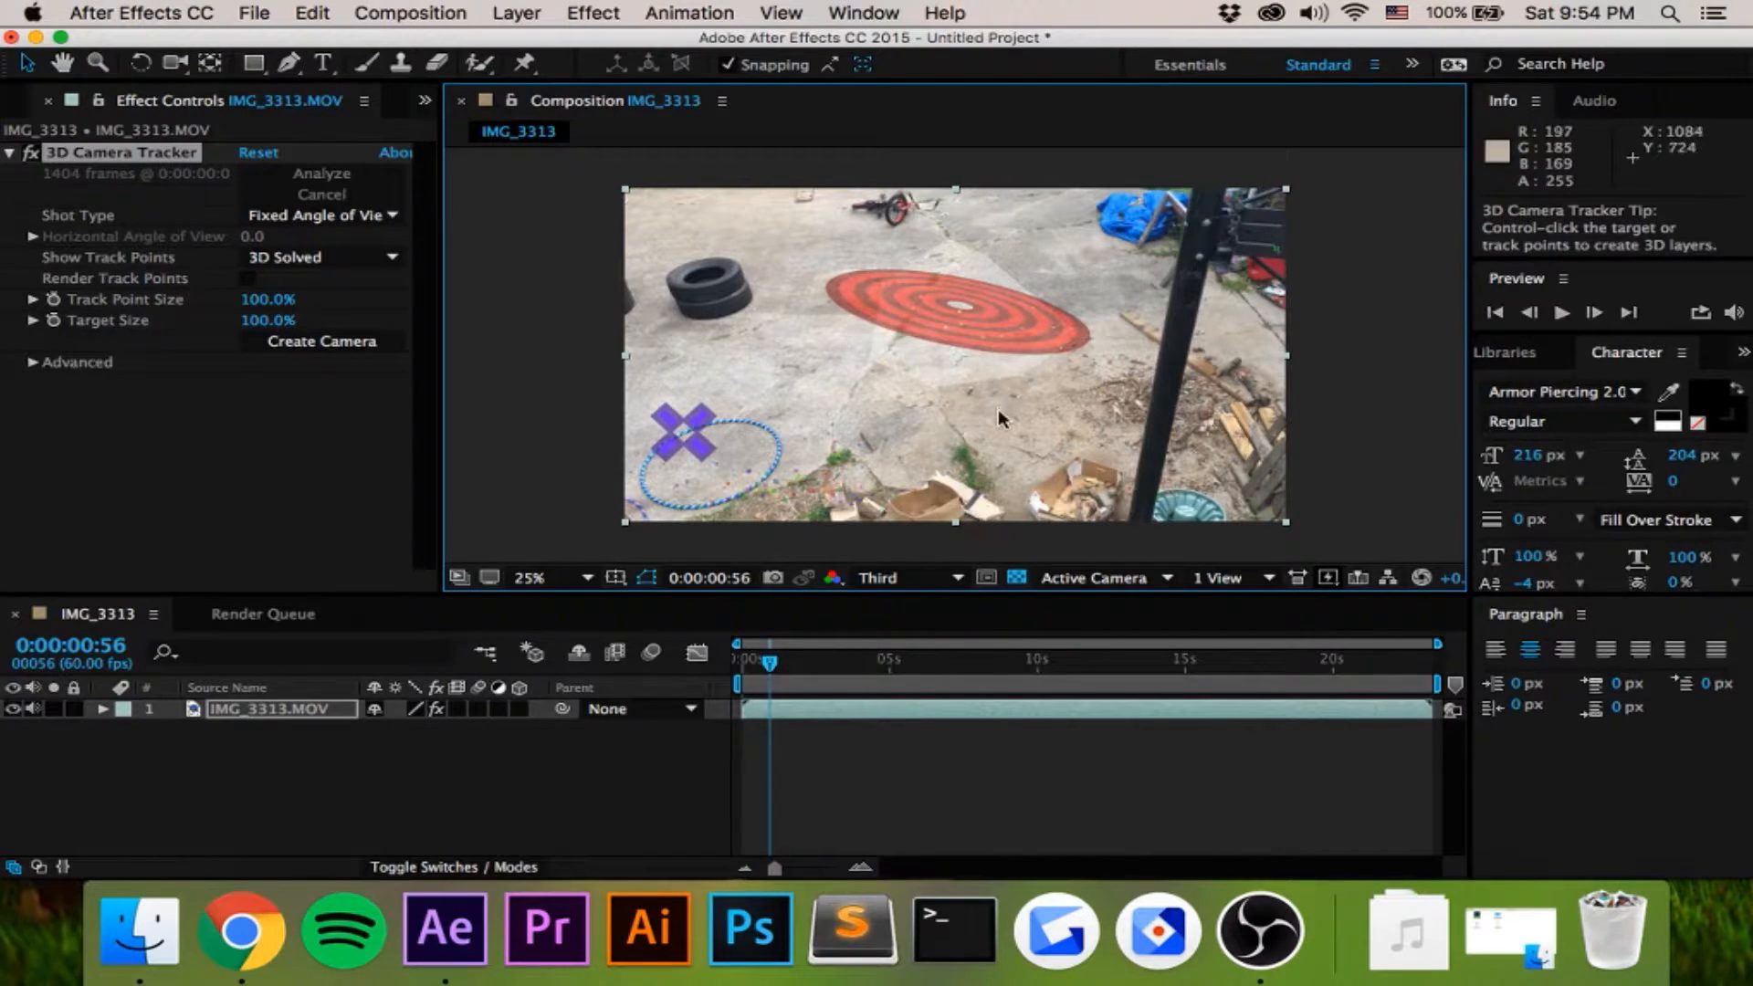
mouse_move(922, 416)
mouse_down()
mouse_move(1027, 374)
mouse_move(903, 303)
mouse_move(836, 349)
mouse_move(908, 413)
mouse_up()
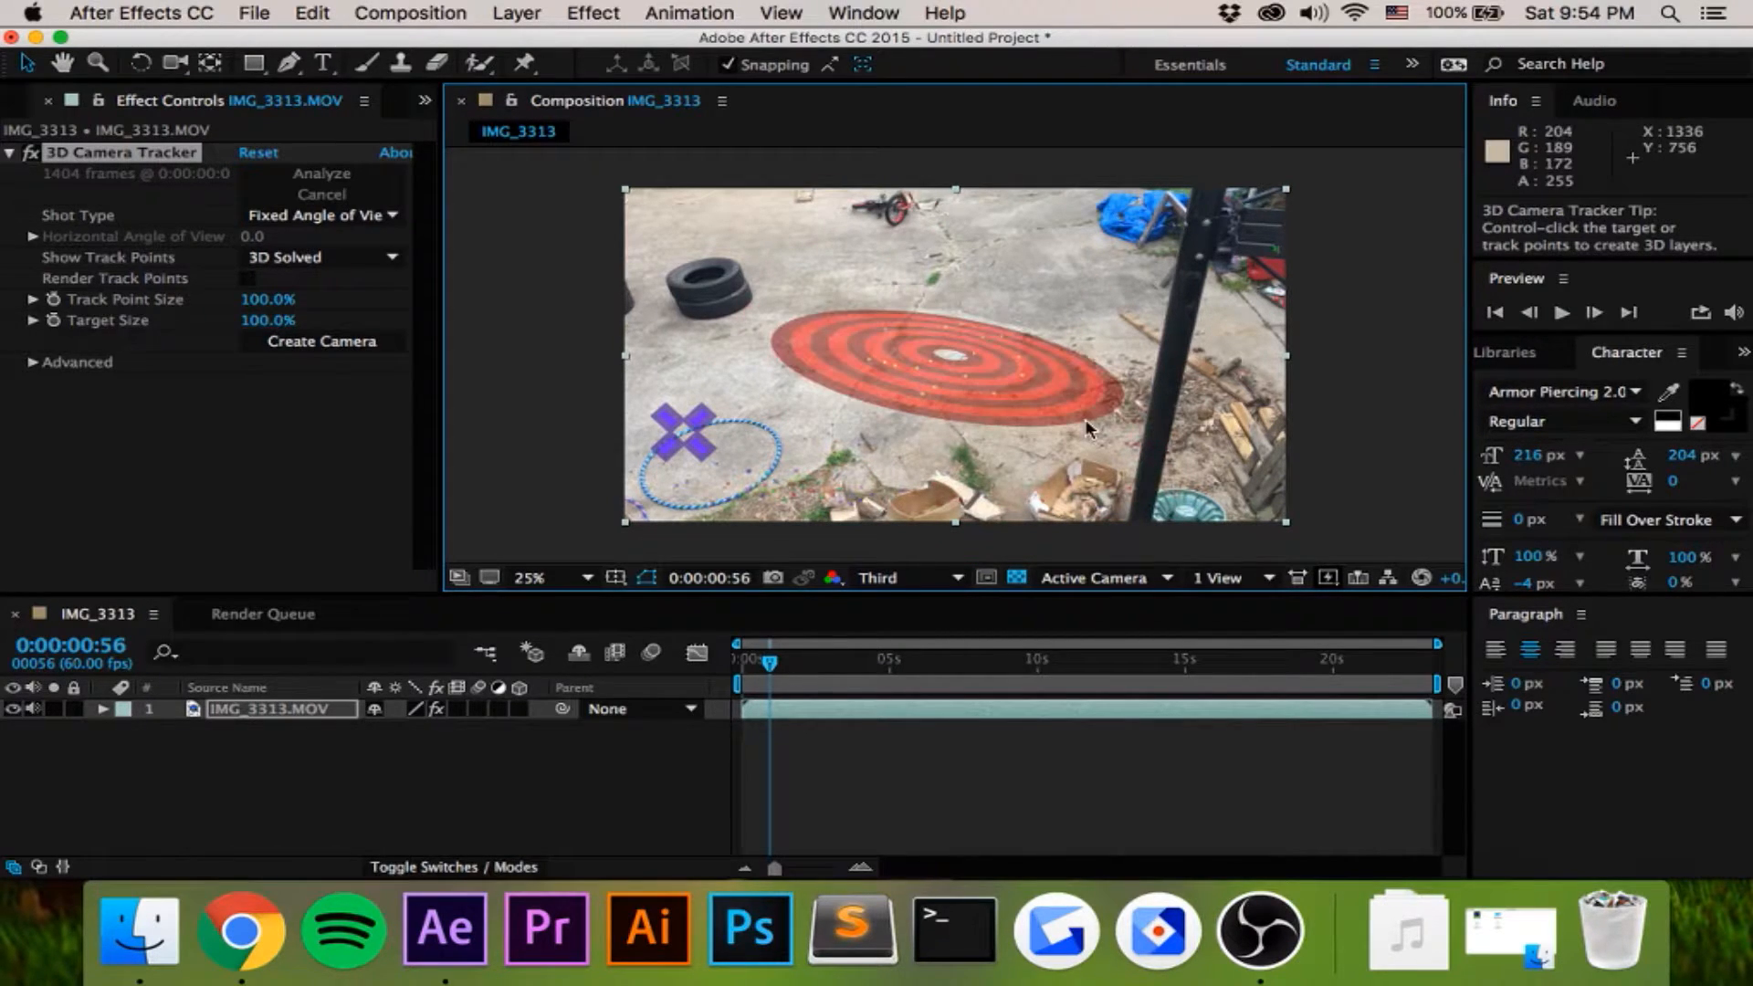
right_click(948, 345)
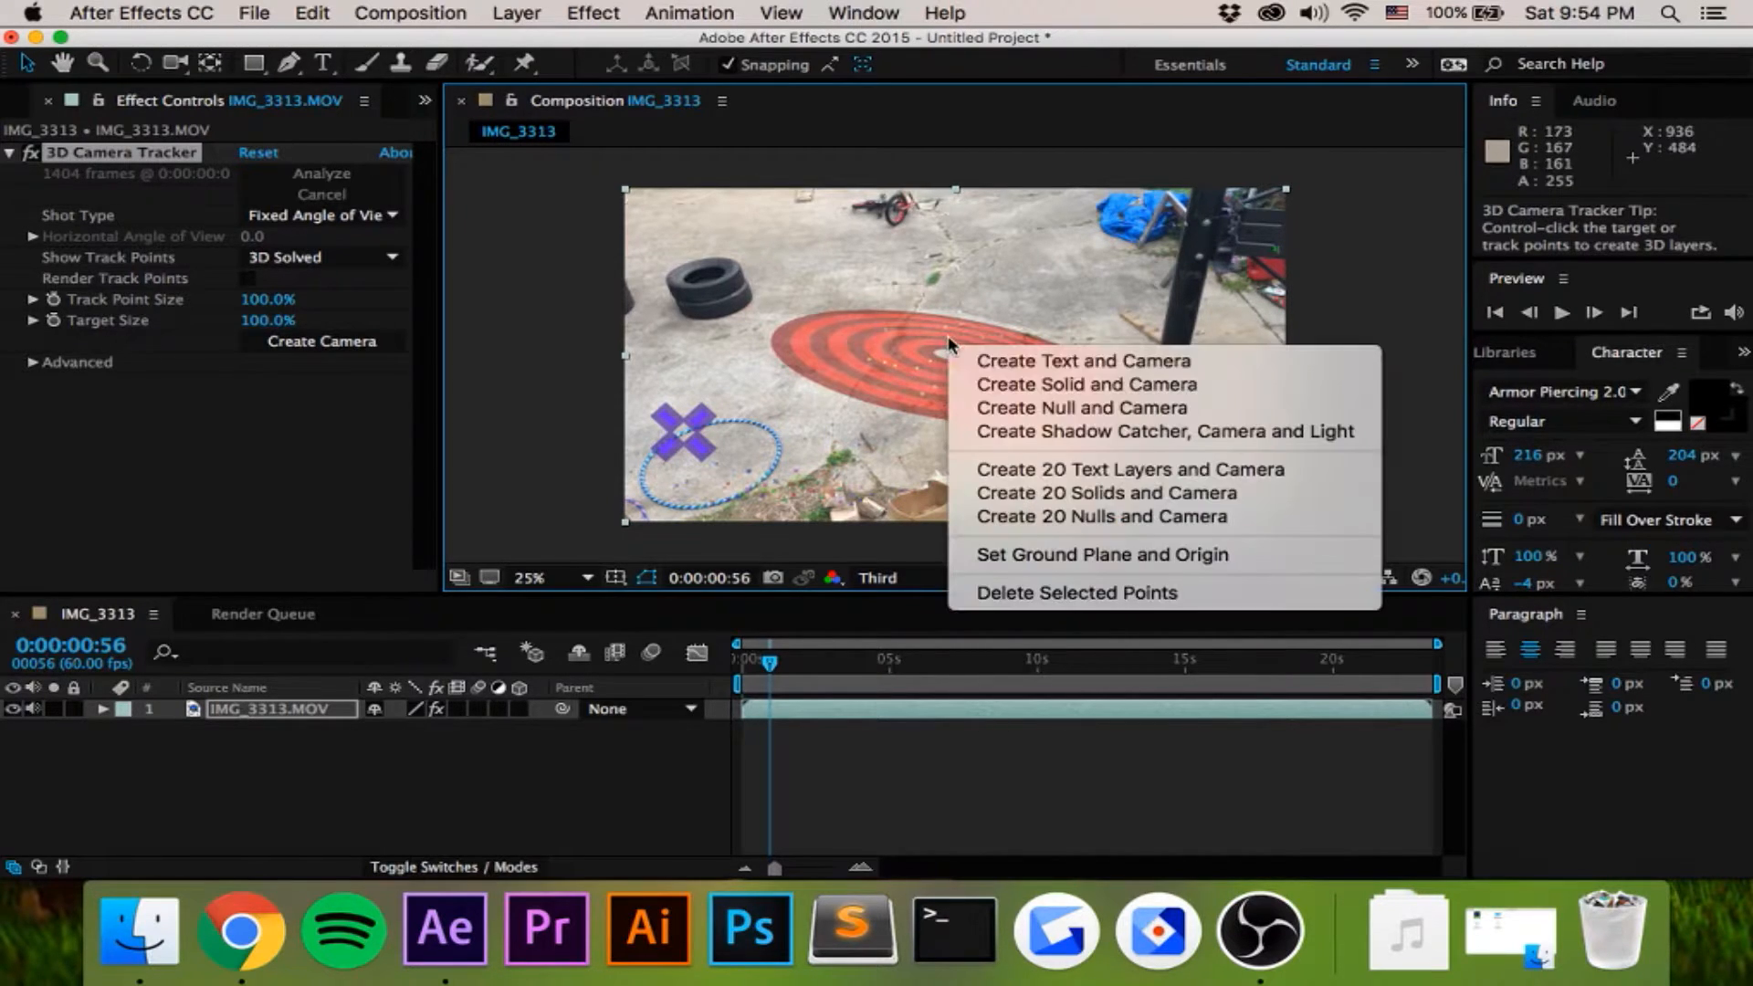
click(1049, 360)
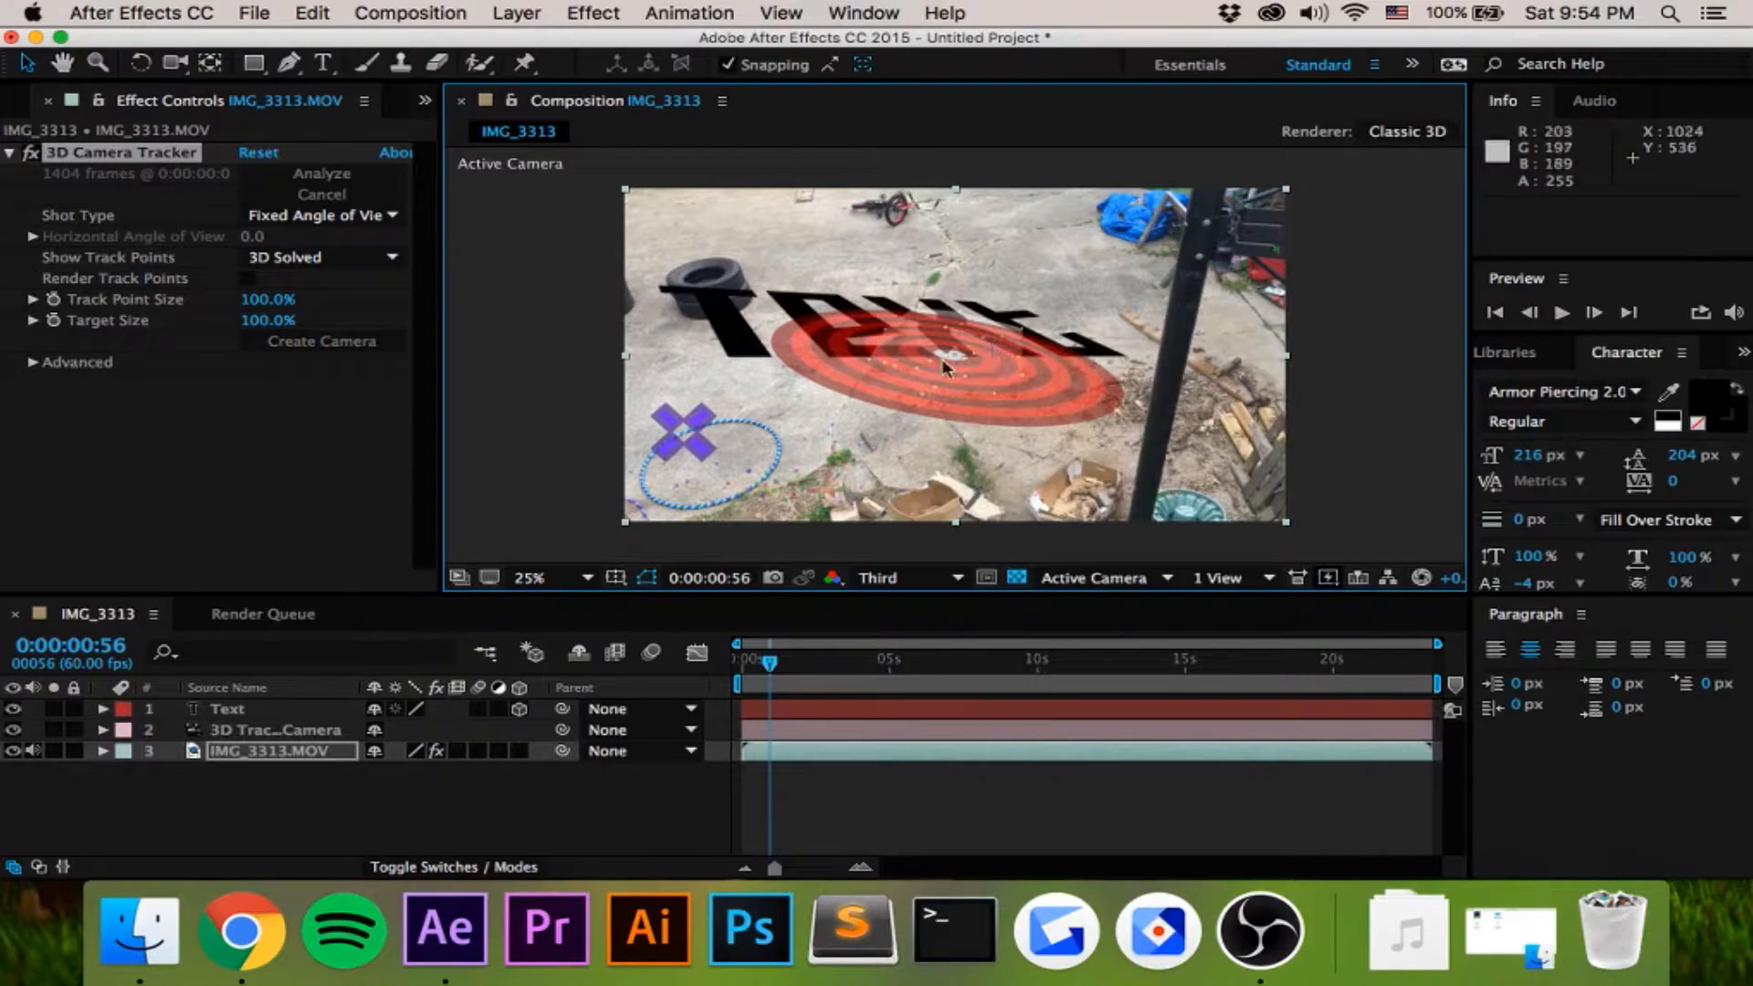
- Set the tracked text's fill color to white (FFFFFF)
click(1715, 399)
click(1155, 429)
drag(1155, 429, 1006, 393)
click(1609, 396)
click(324, 64)
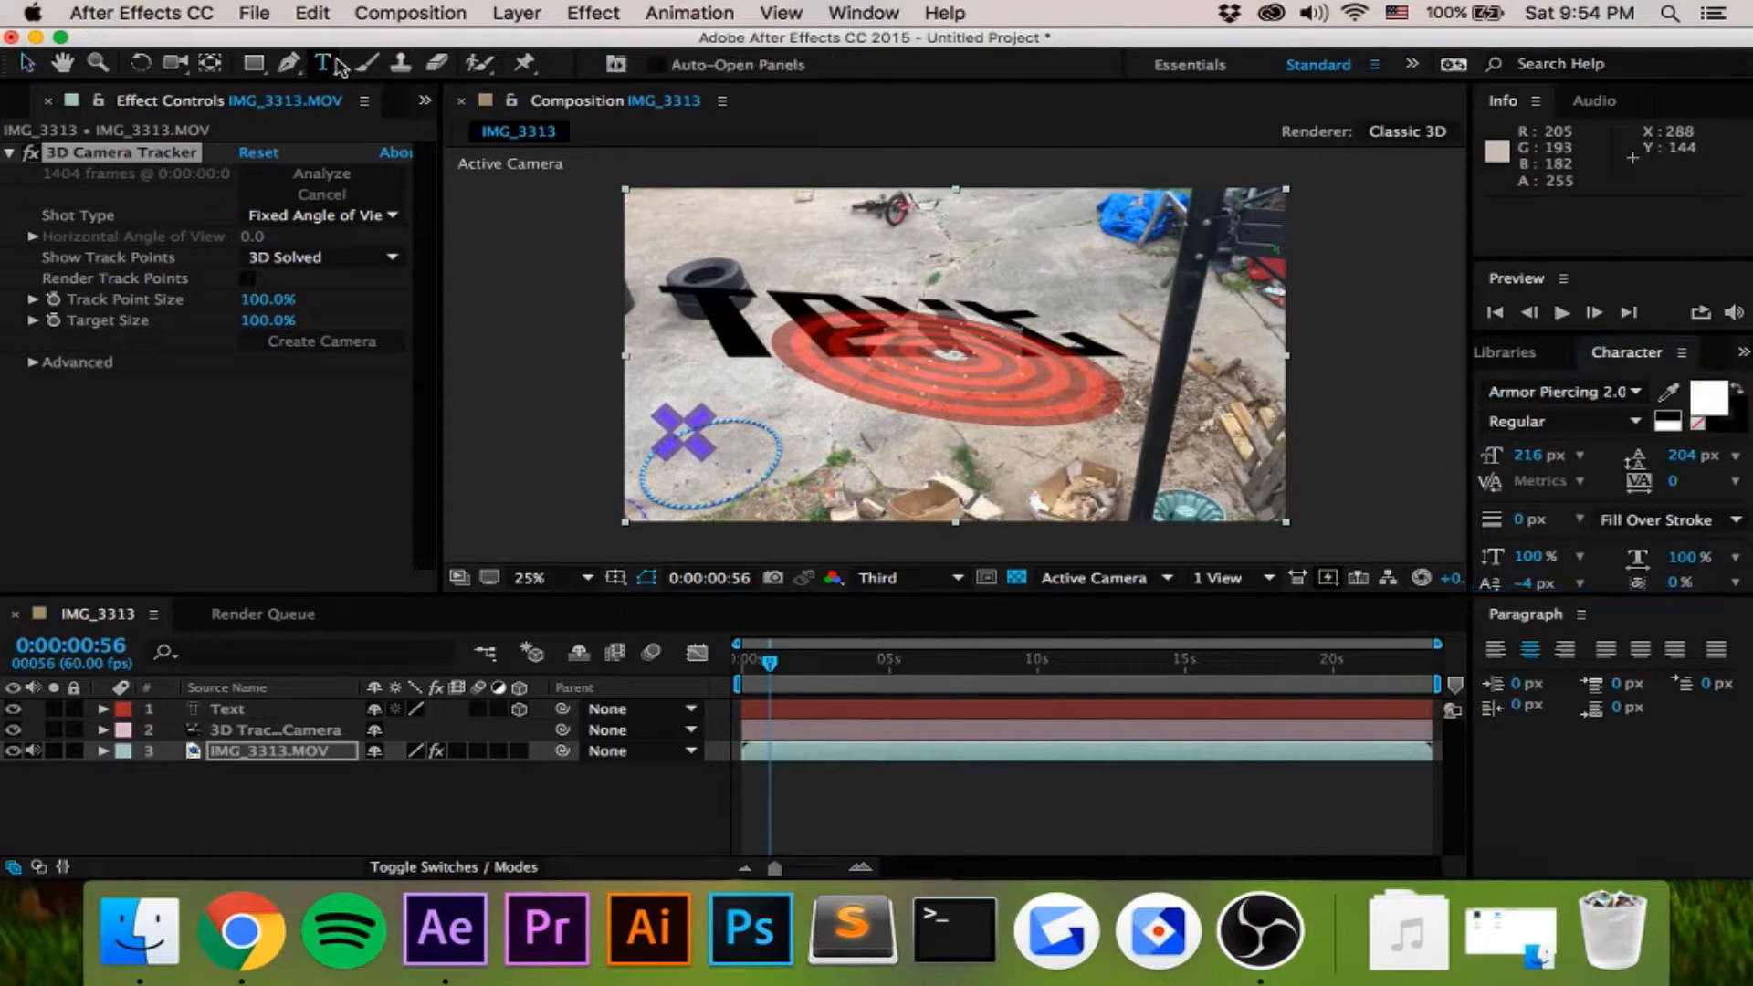
double_click(724, 303)
click(1700, 408)
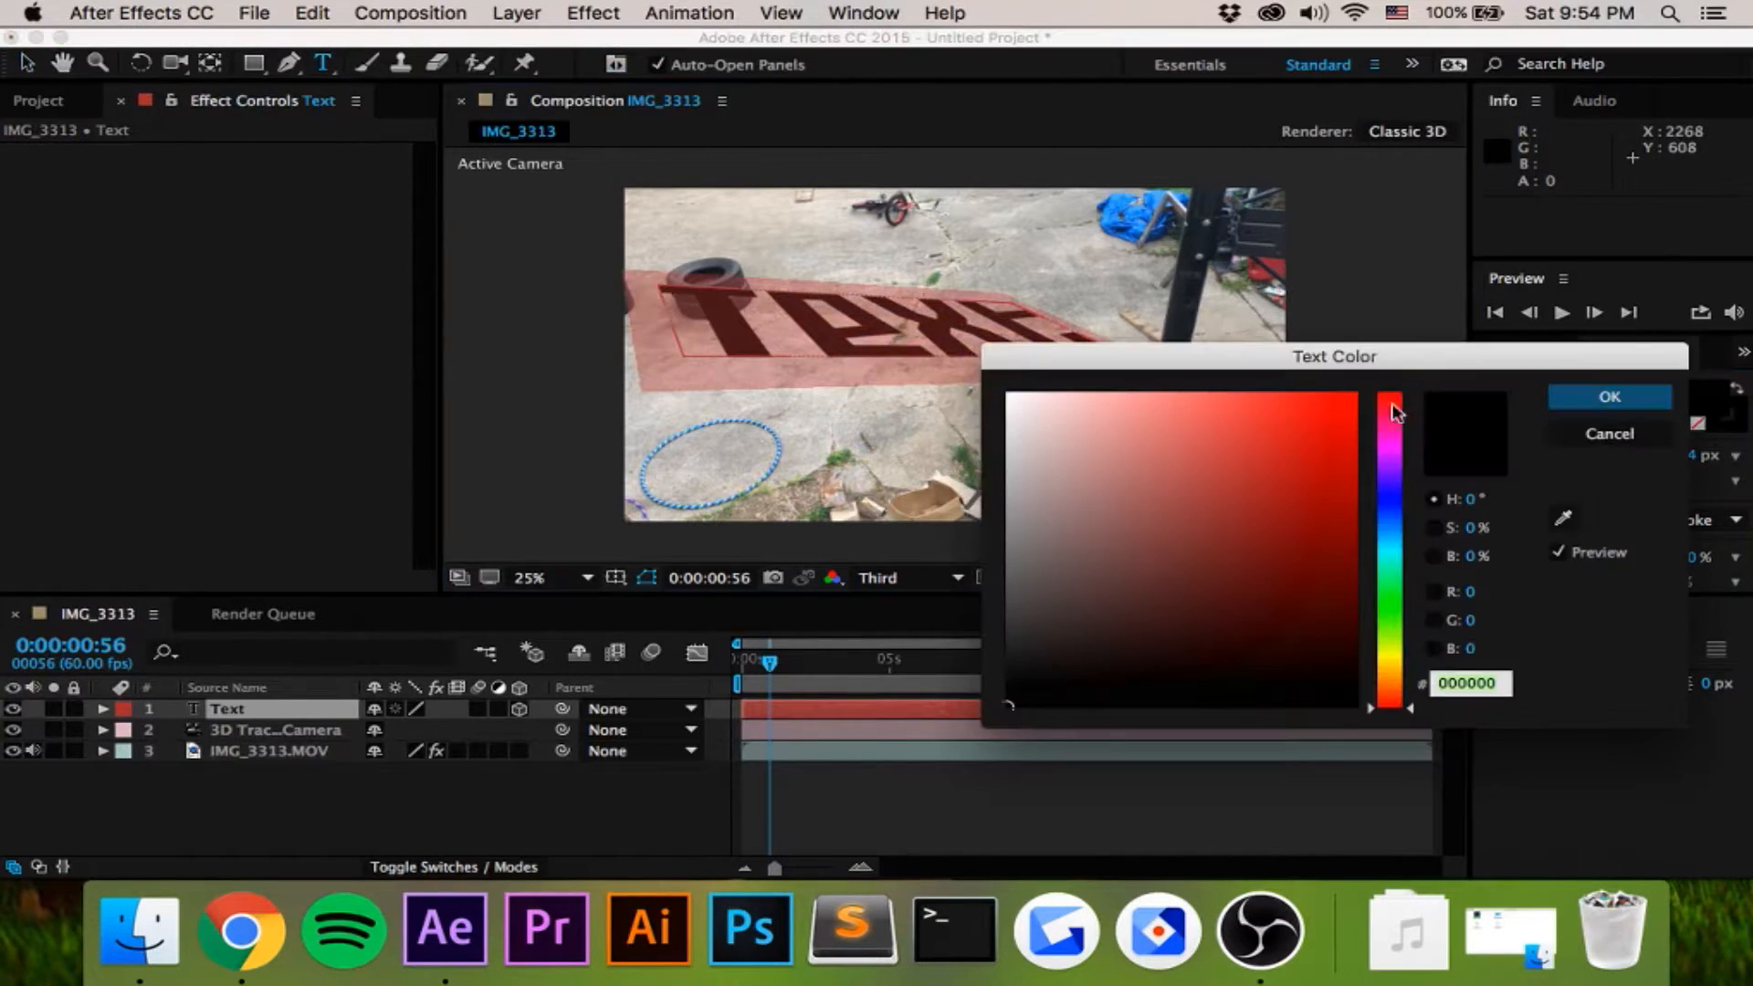
click(1609, 396)
- Replace the placeholder text with "Tutorial" and select its layer
key(BackSpace)
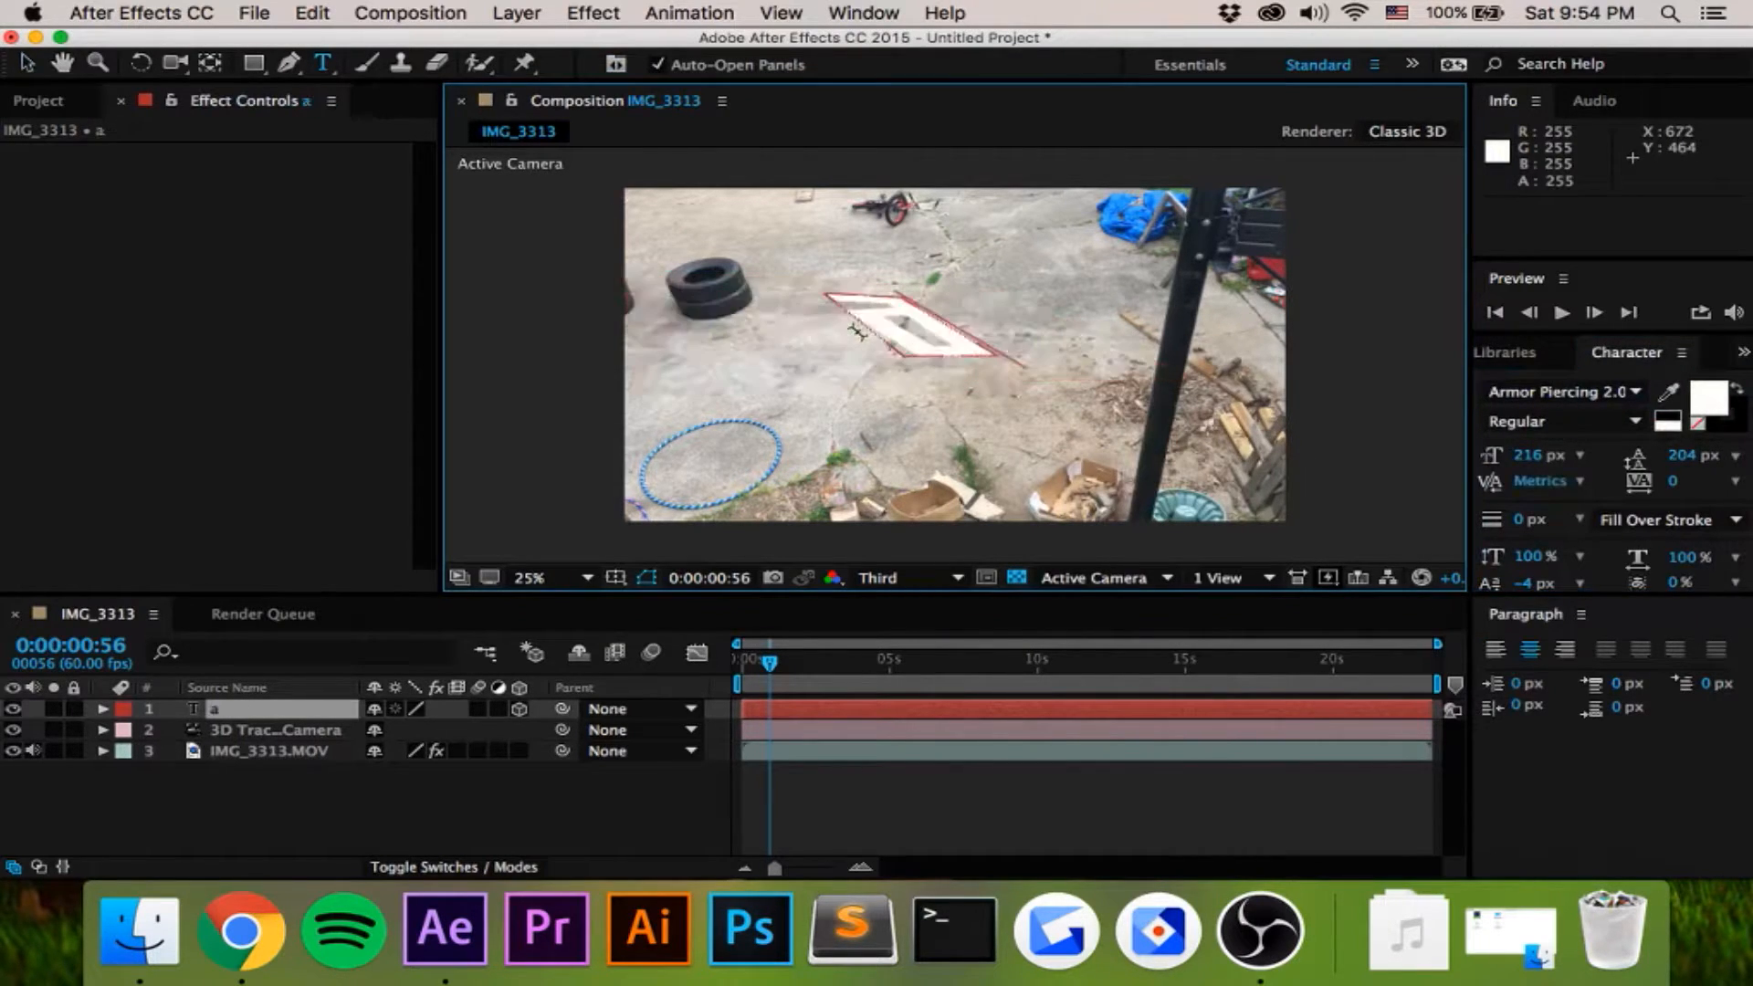
text(Tutorial)
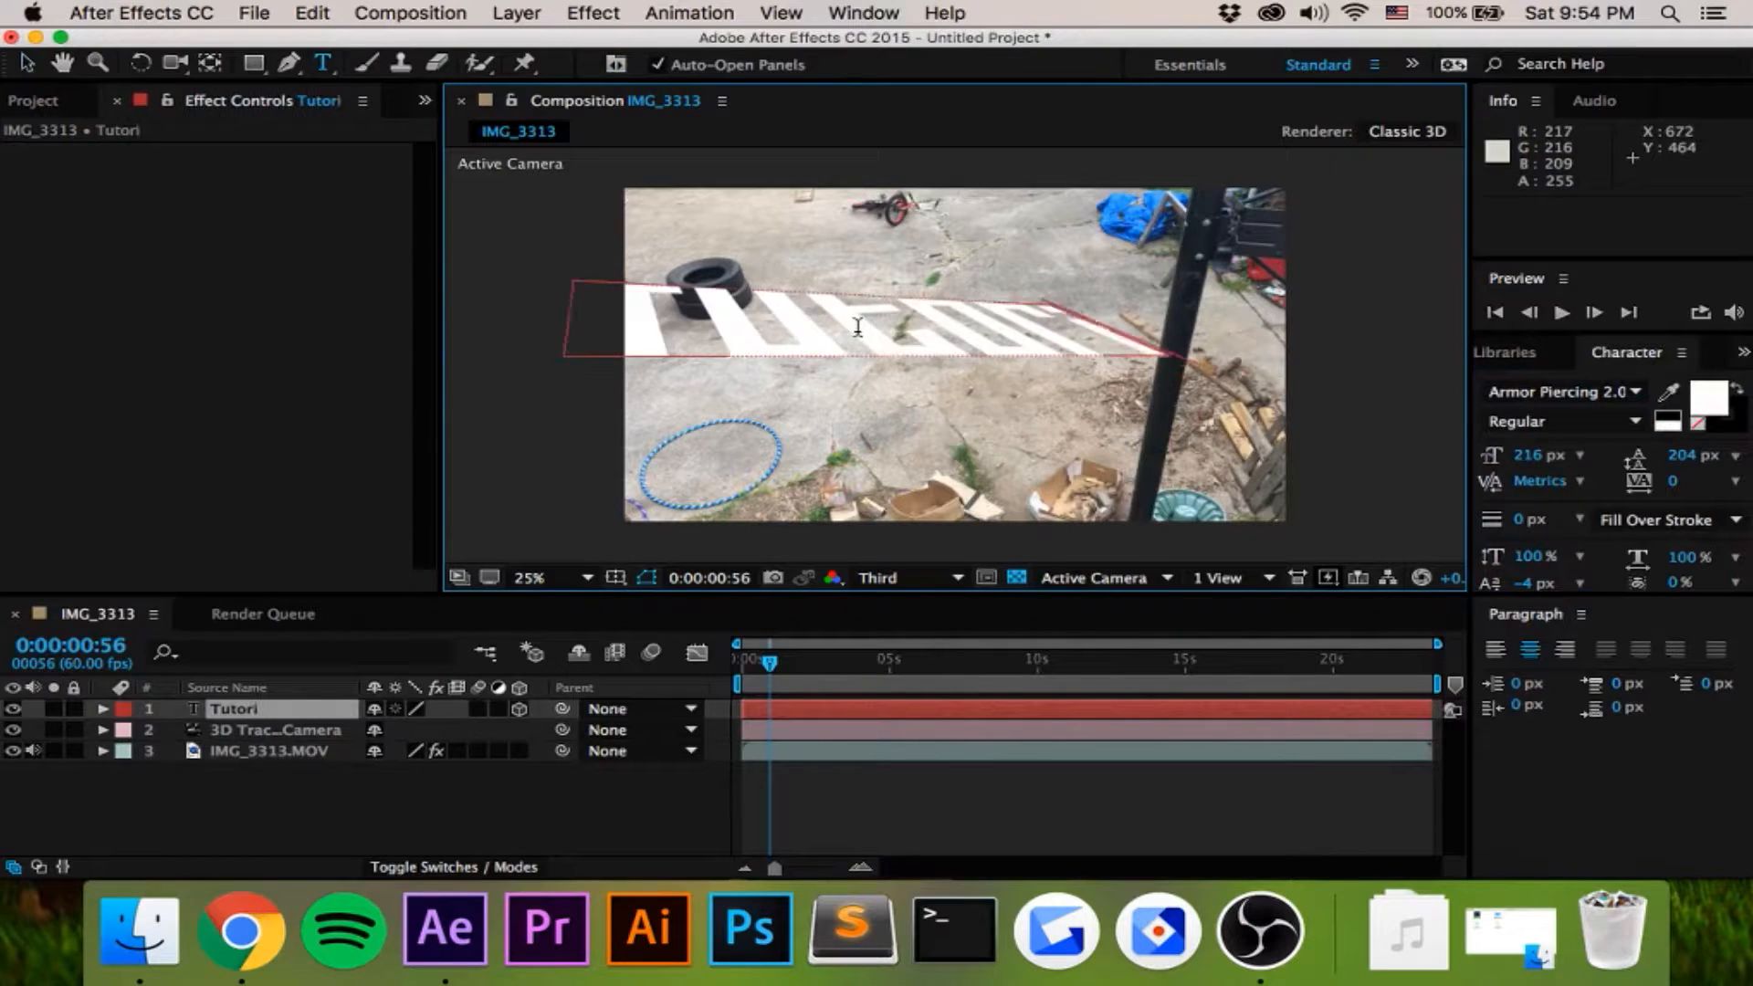
click(246, 727)
click(240, 708)
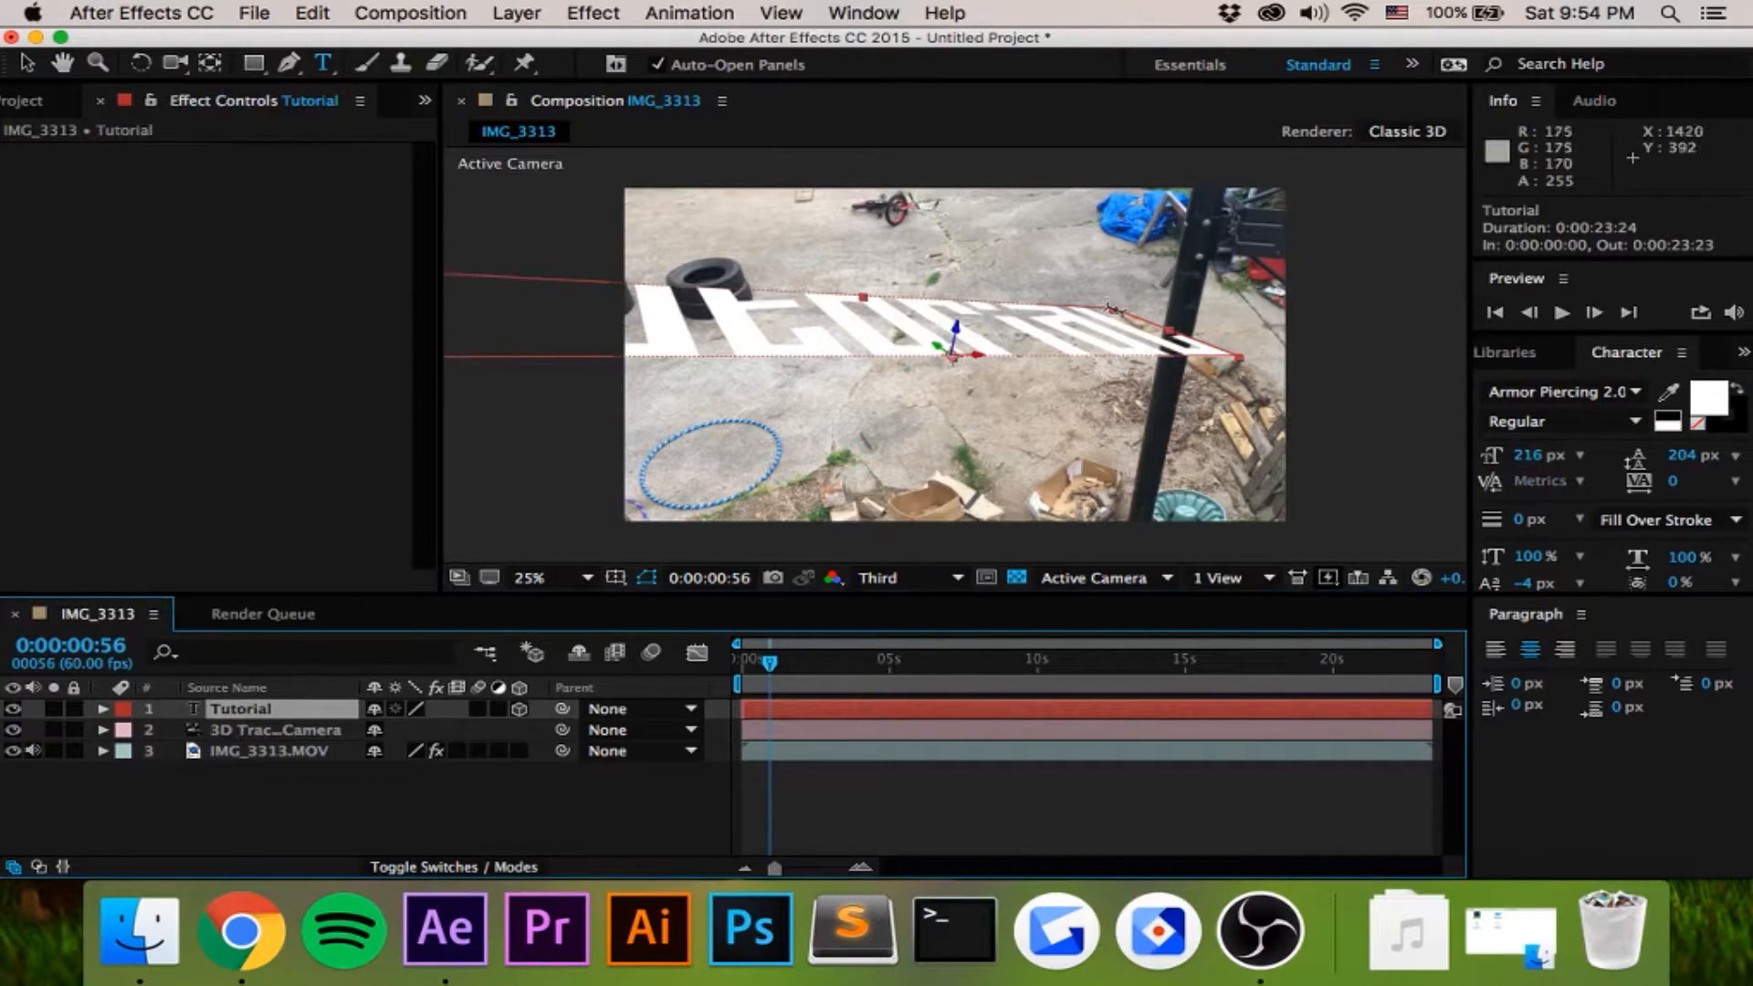
- Scale the Tutorial text down to 226% and preview the composition from the first frame
key(v)
drag(1114, 314, 1059, 332)
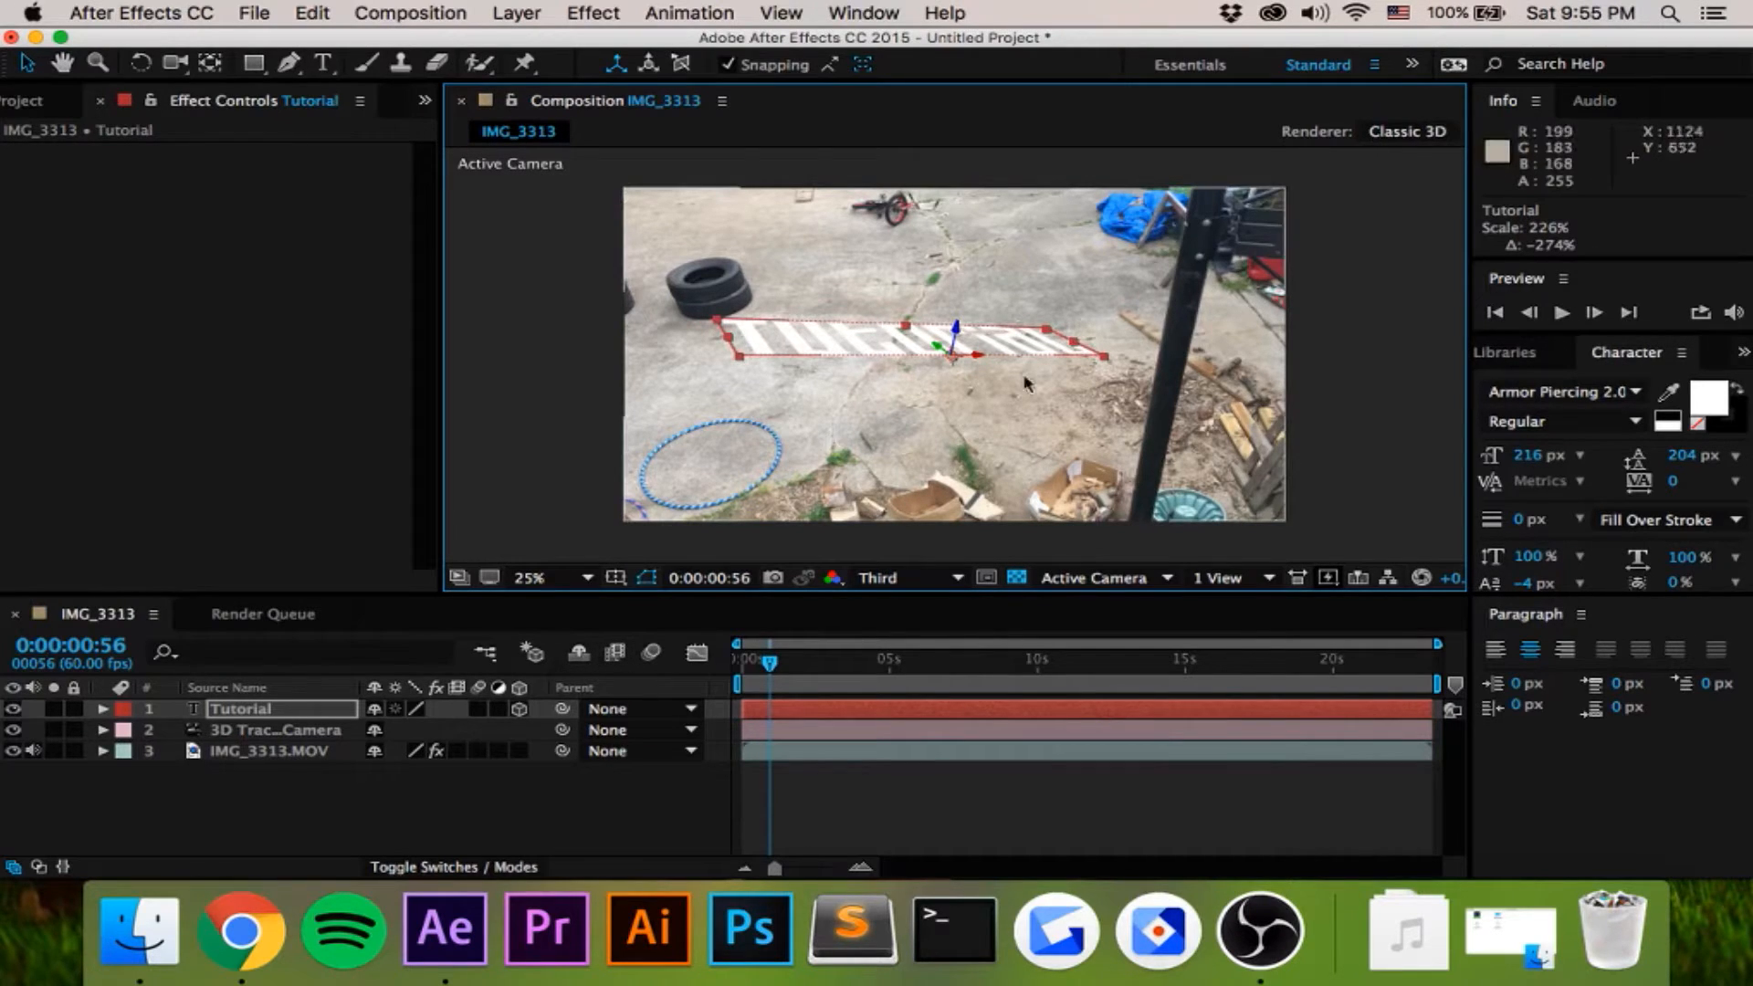
drag(769, 676, 741, 665)
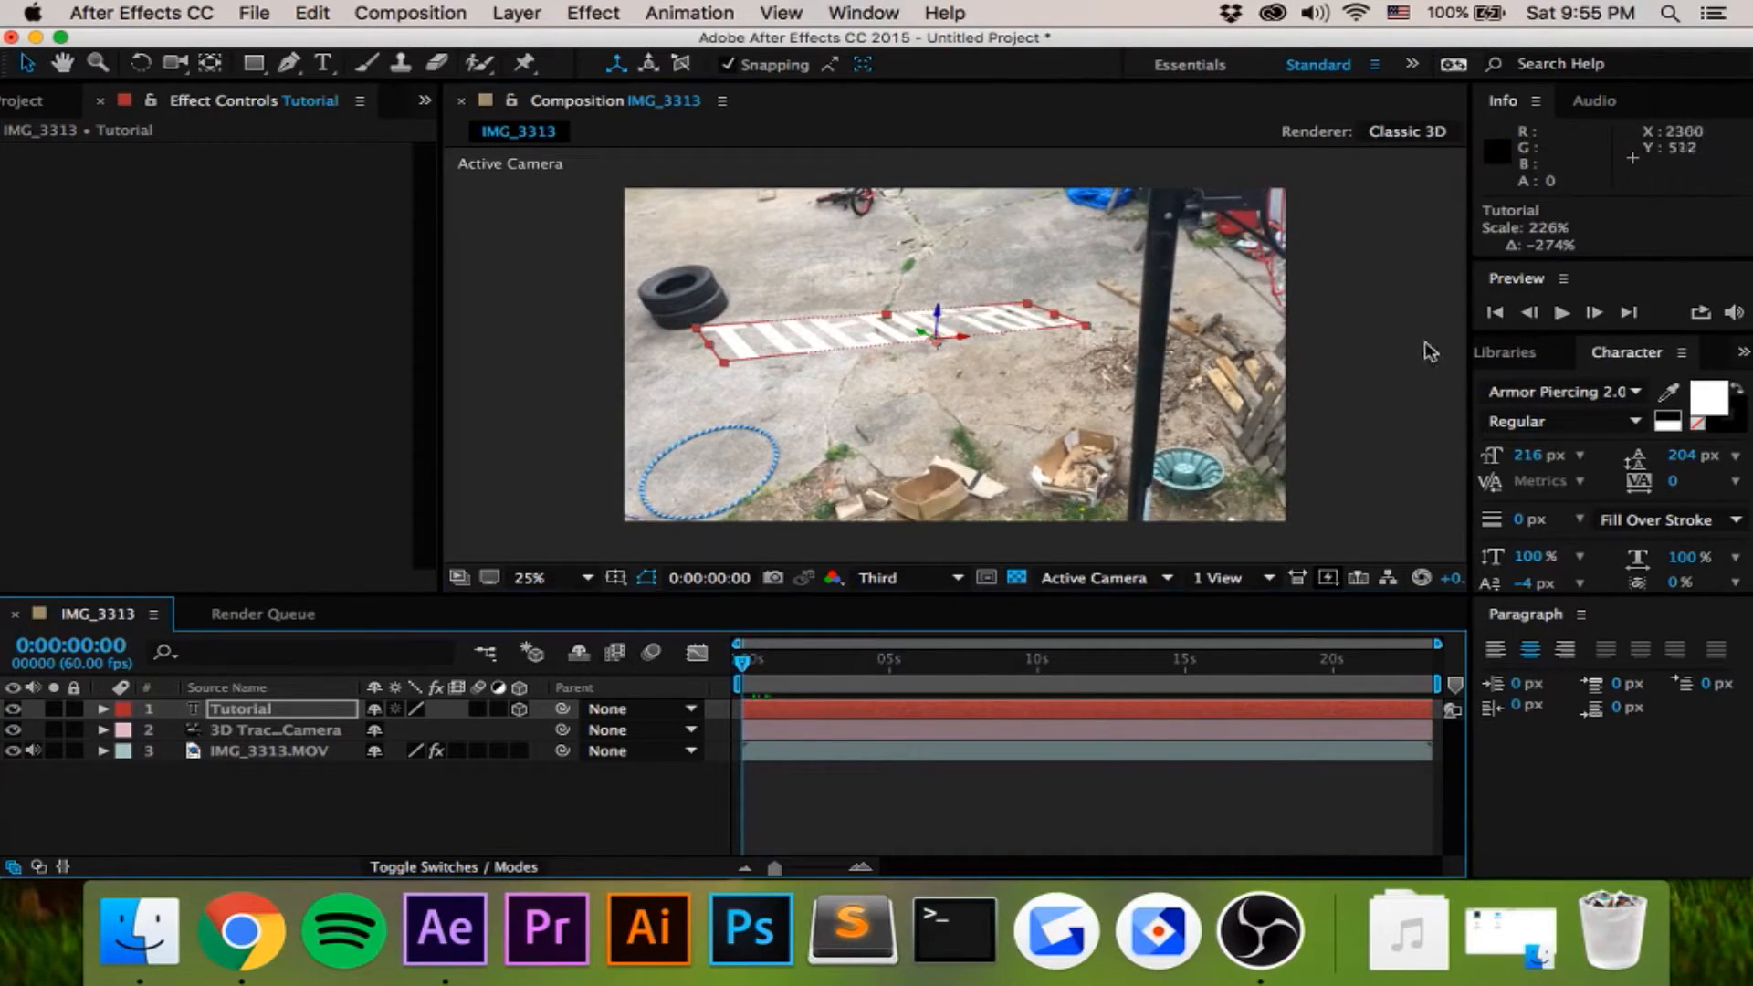
click(1561, 312)
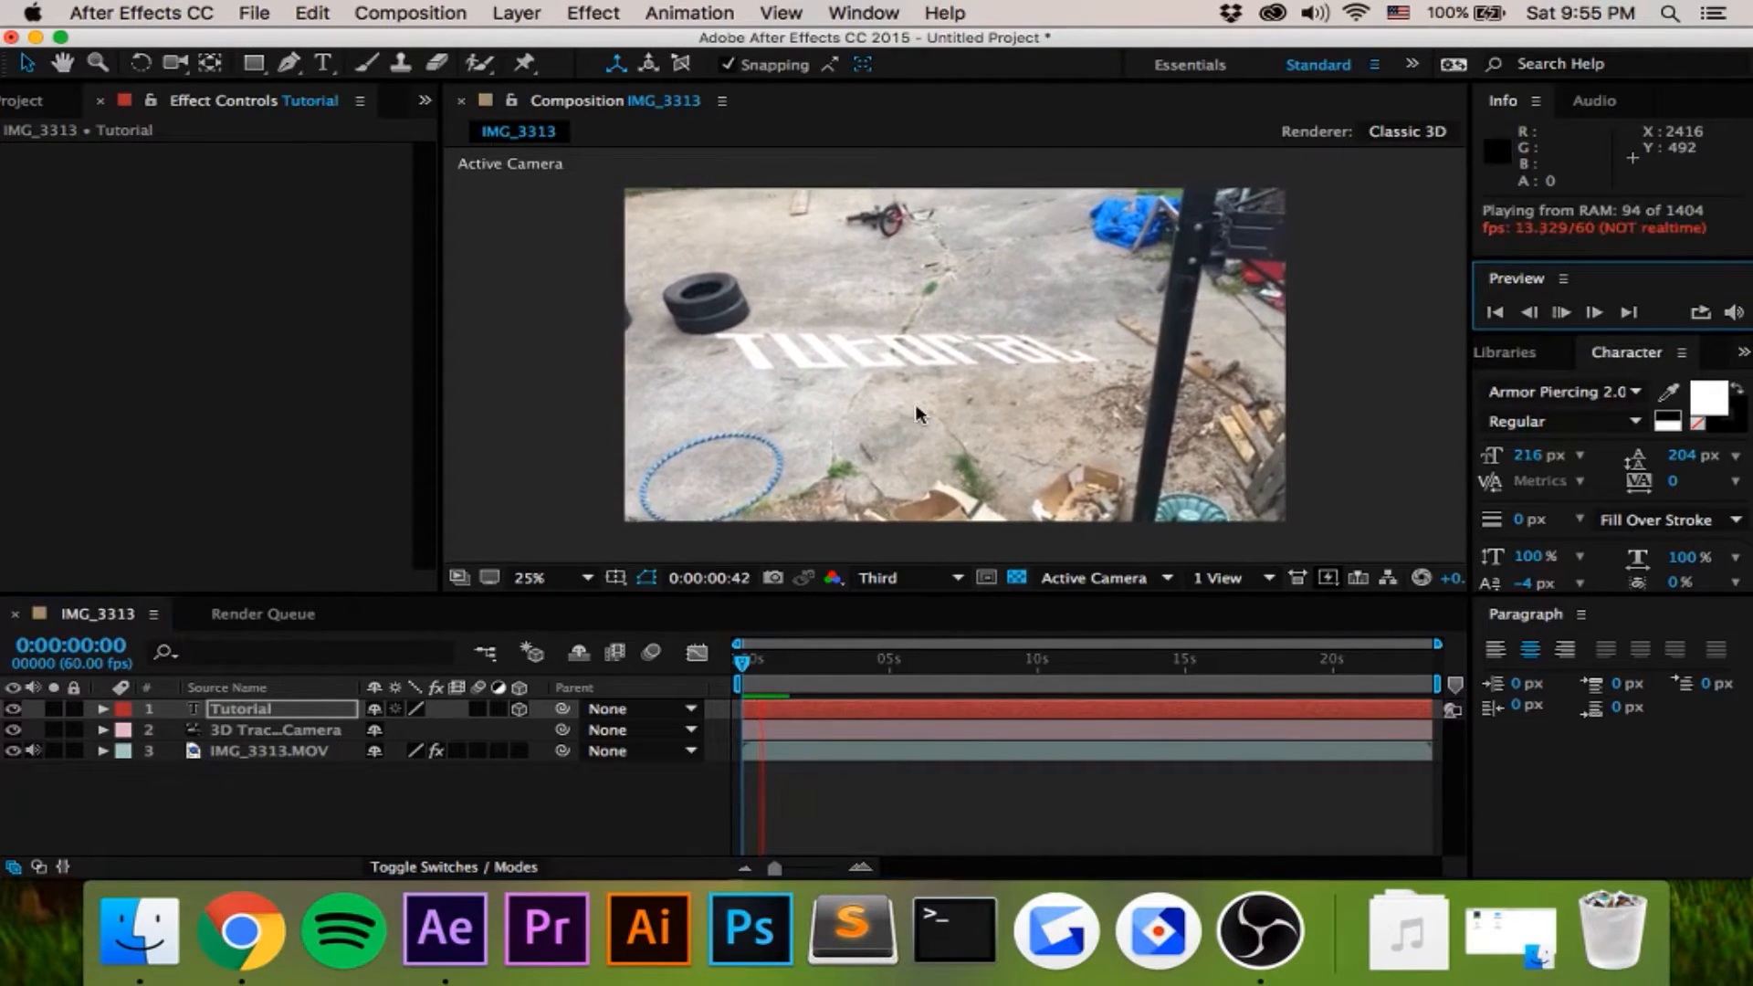
key(space)
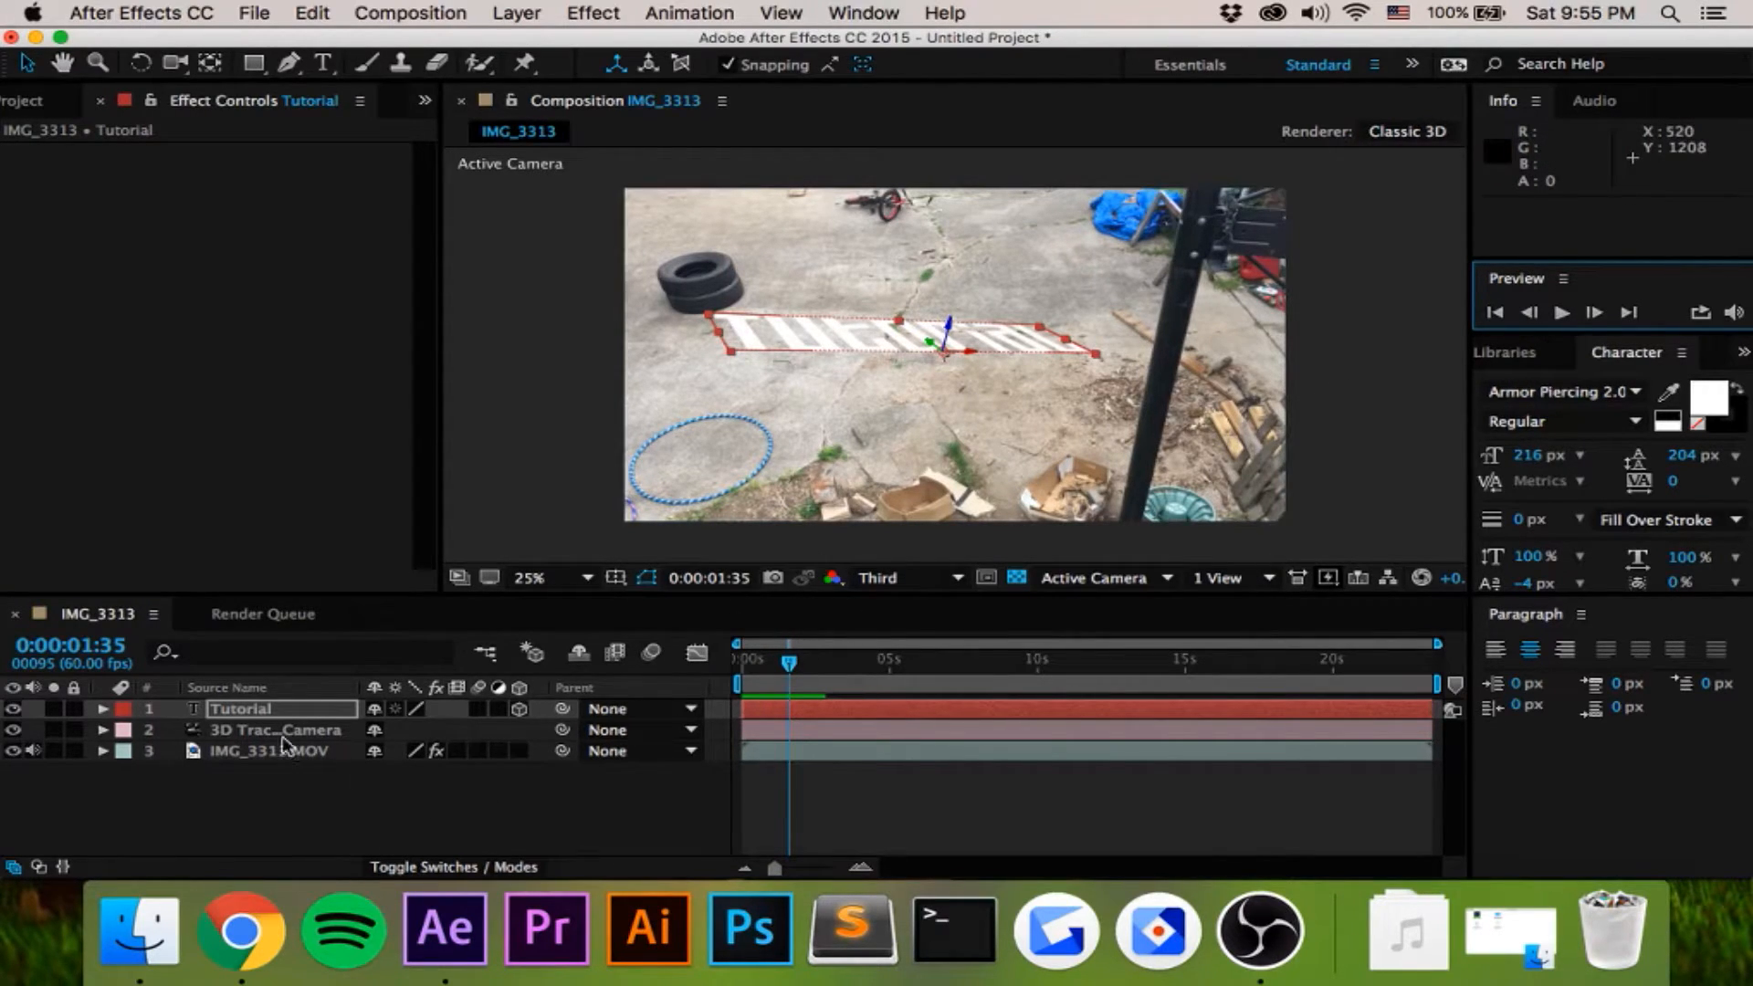
- Set the Tutorial layer's X Rotation to 95° and preview the upright text from the beginning of the composition
key(r)
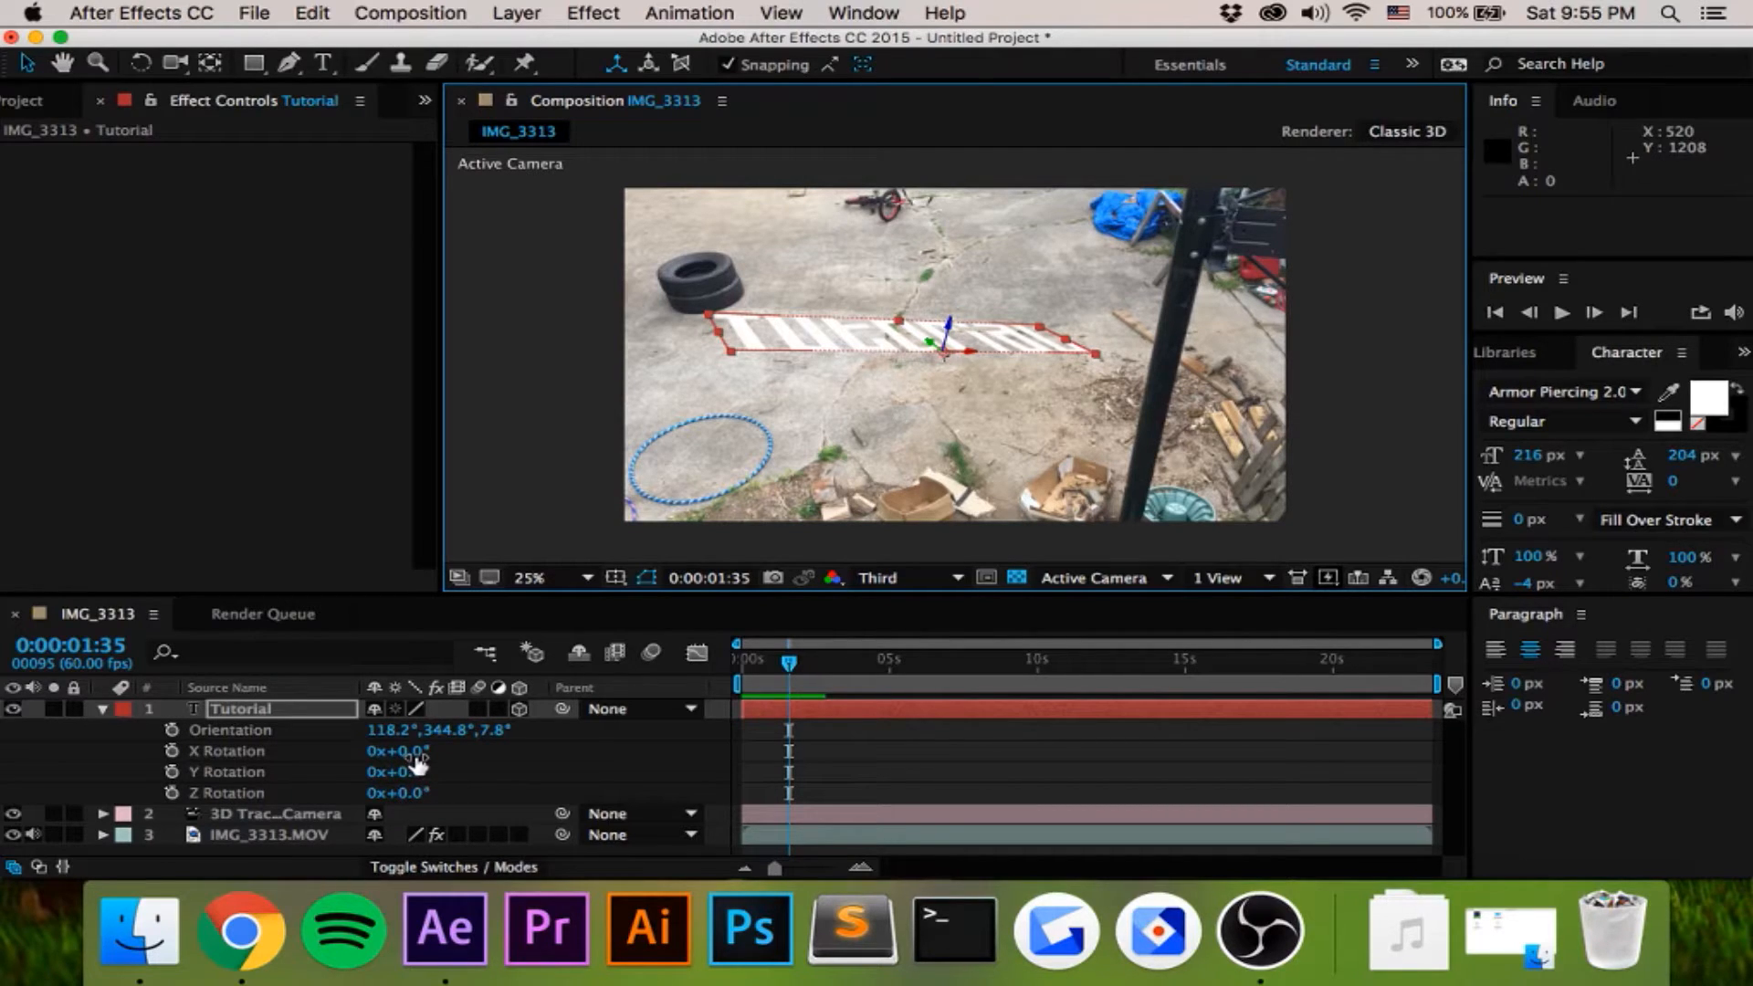
drag(403, 754, 557, 766)
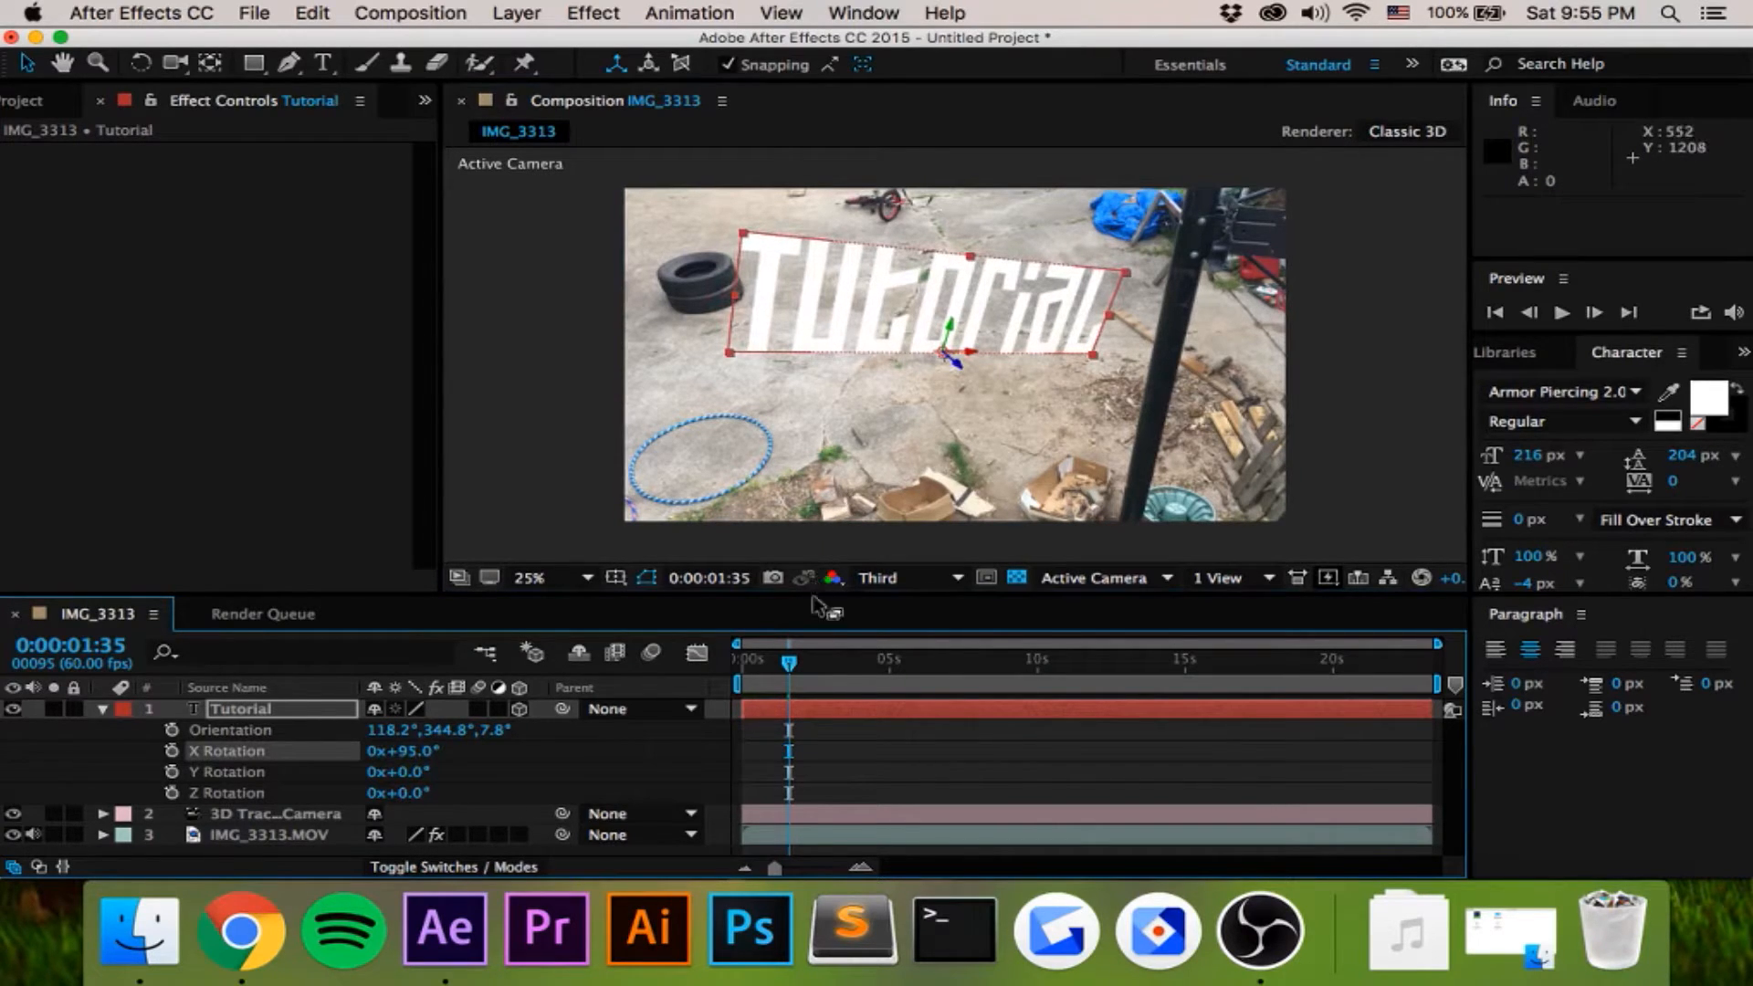
drag(791, 674, 740, 673)
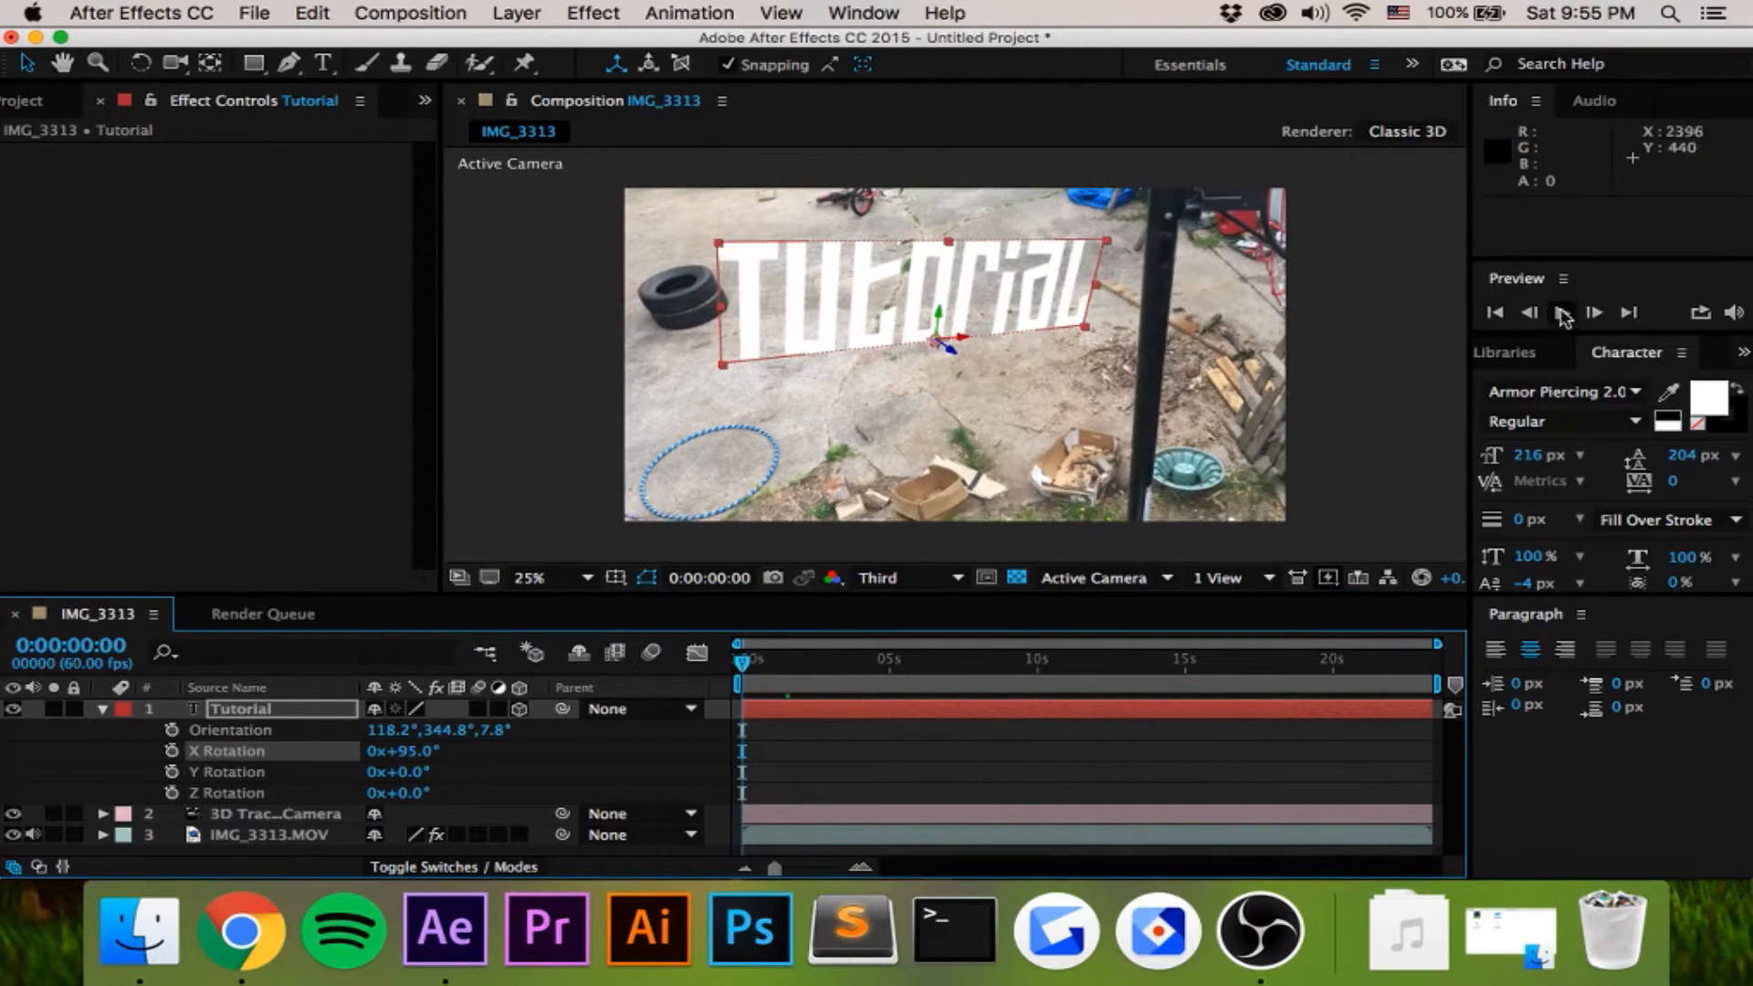
click(1593, 312)
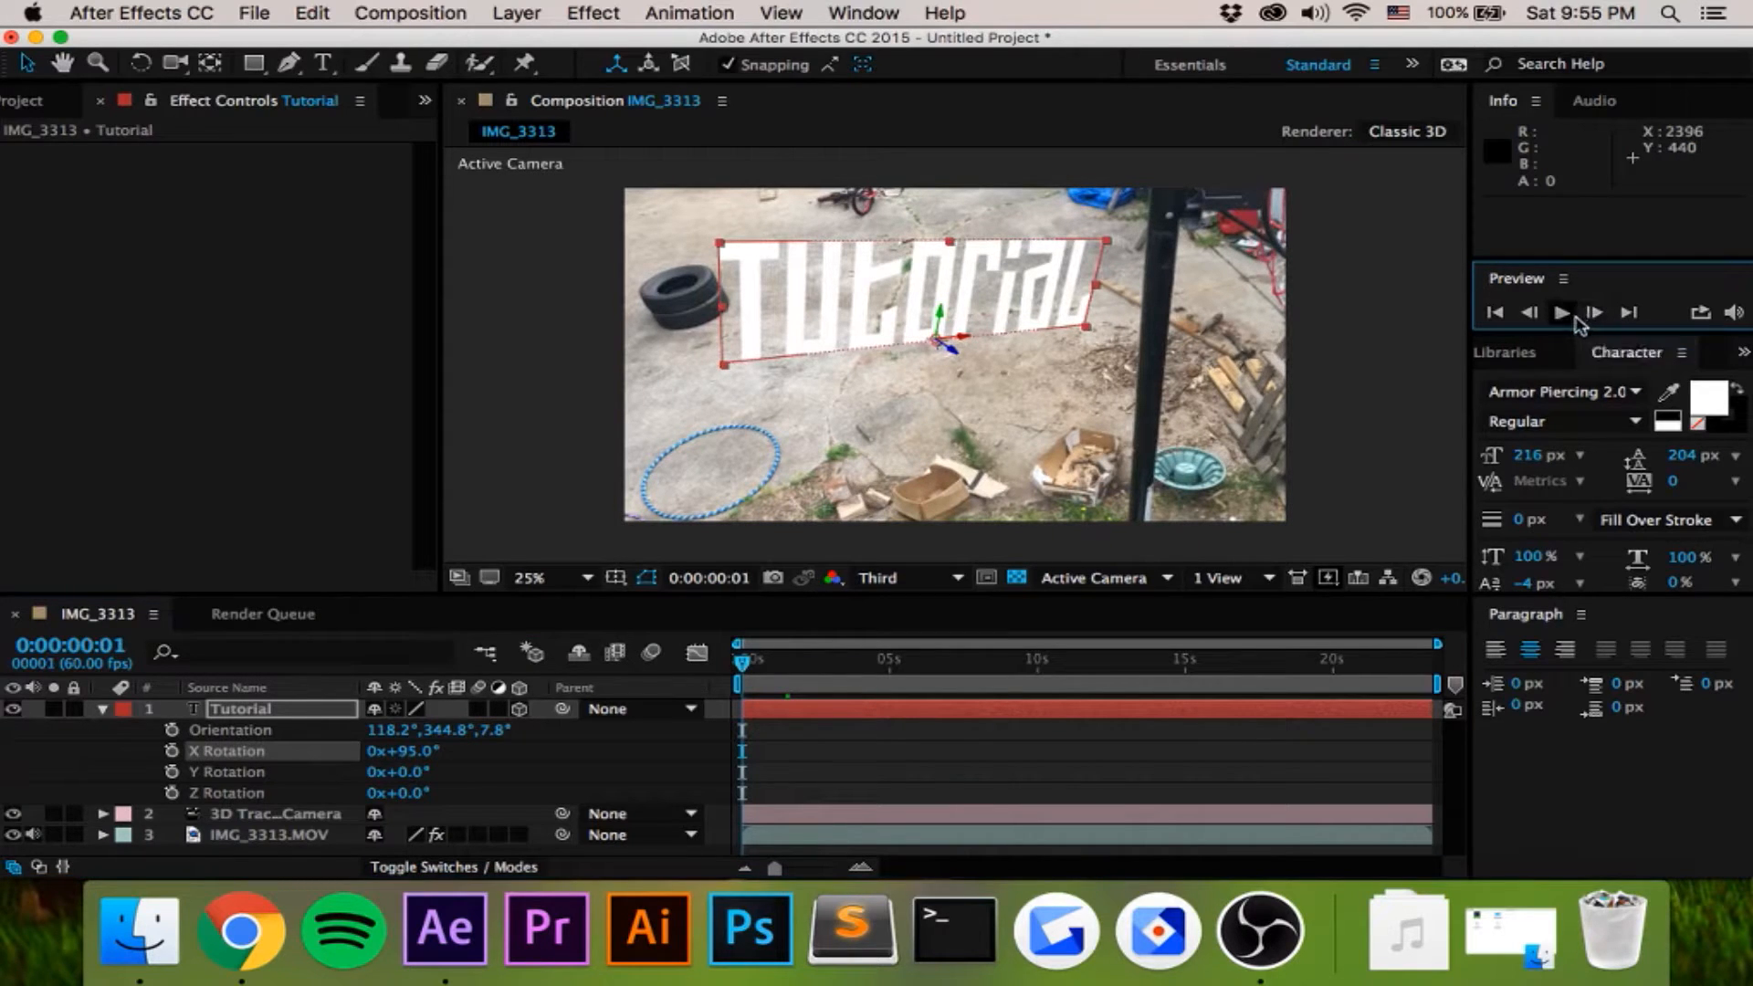
click(1561, 312)
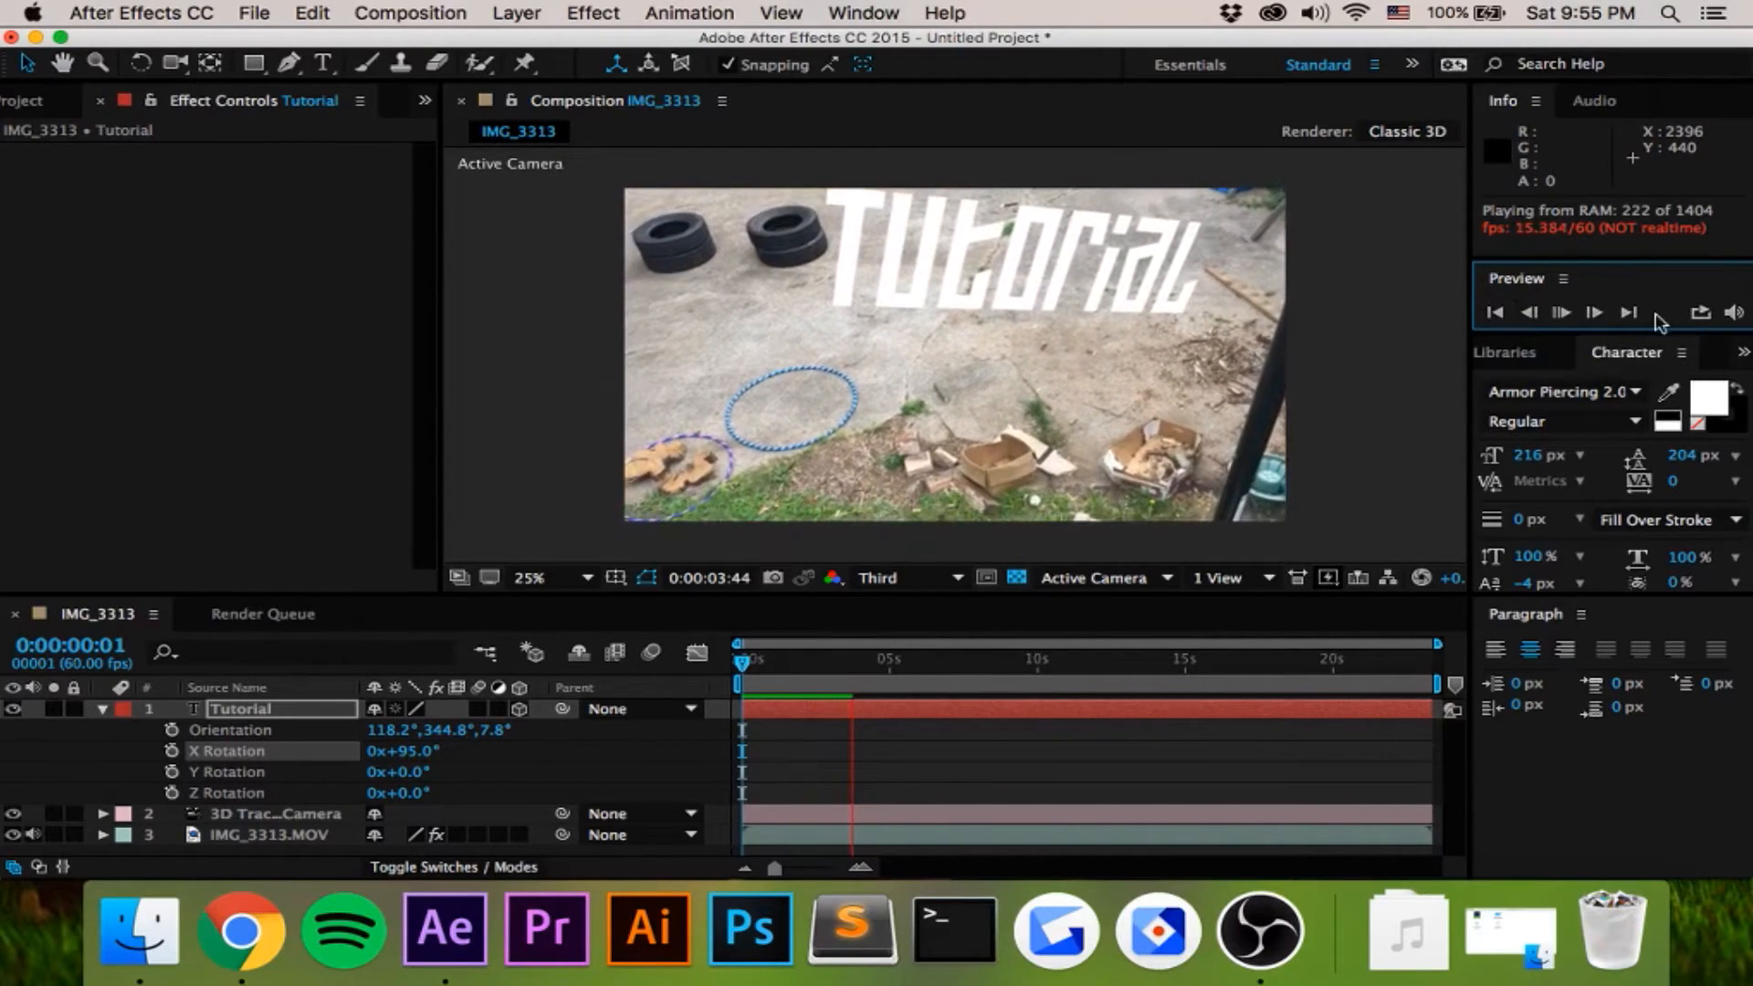
click(1559, 313)
- Set the Tutorial layer's X Rotation to 111° and play back the composition from the start
drag(399, 754, 417, 751)
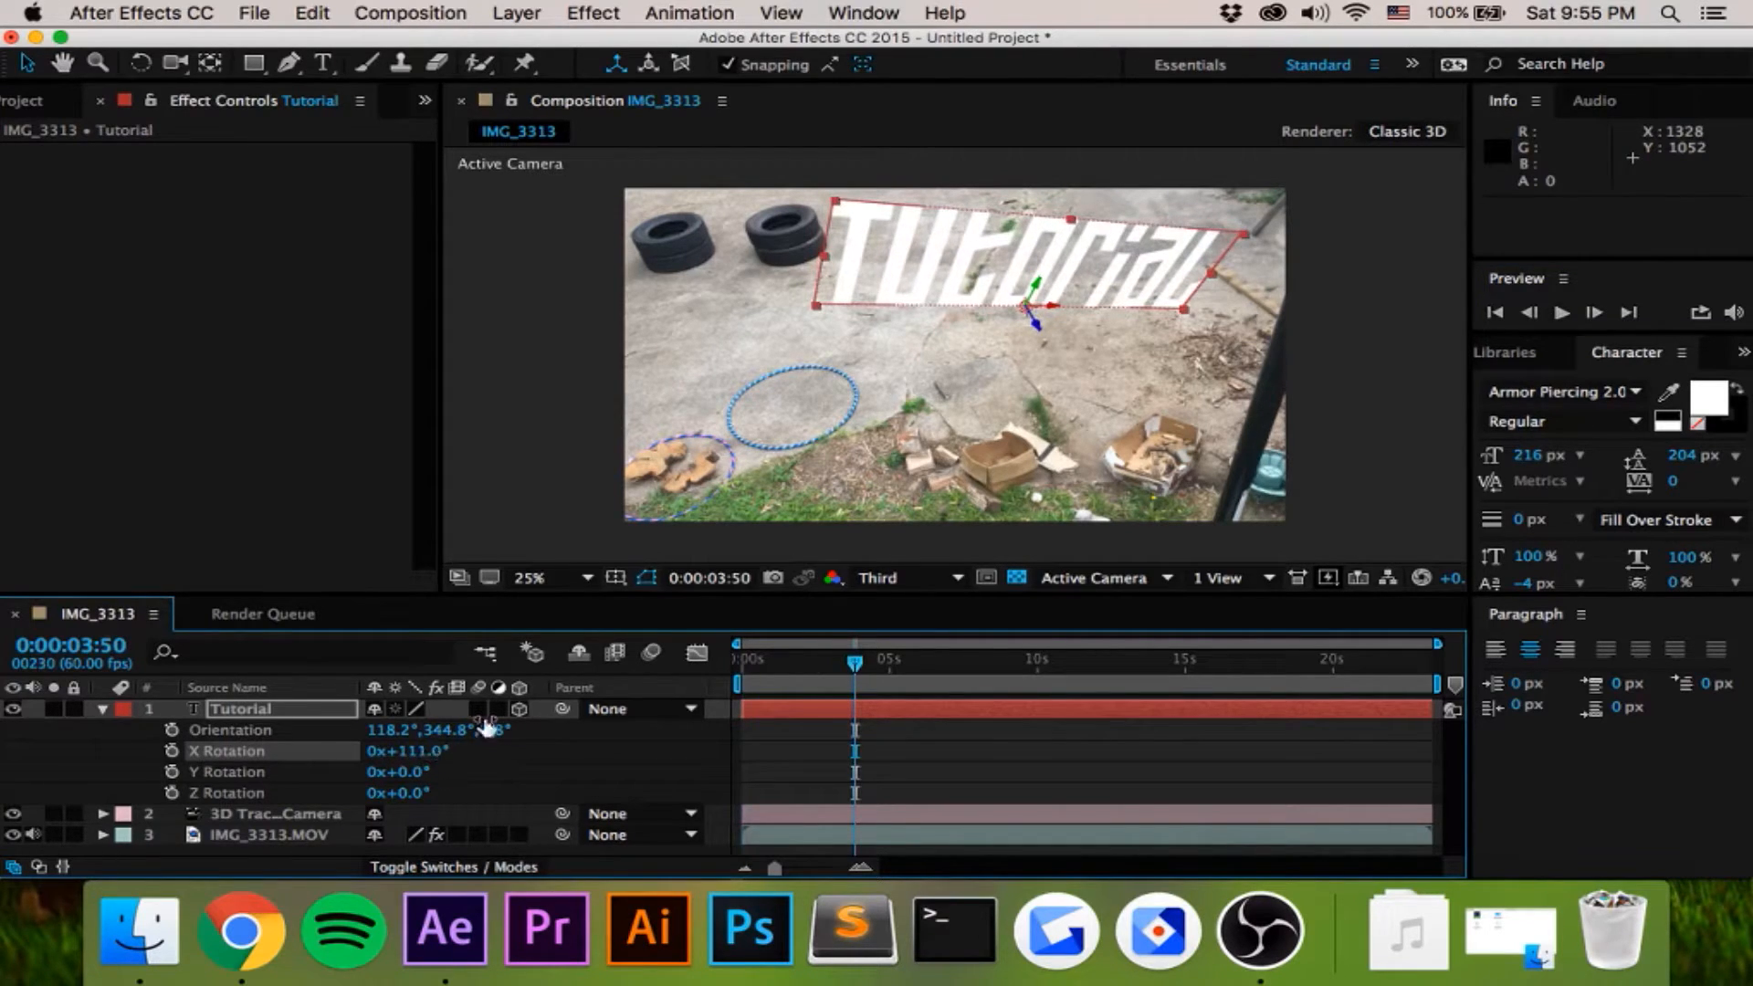
key(Home)
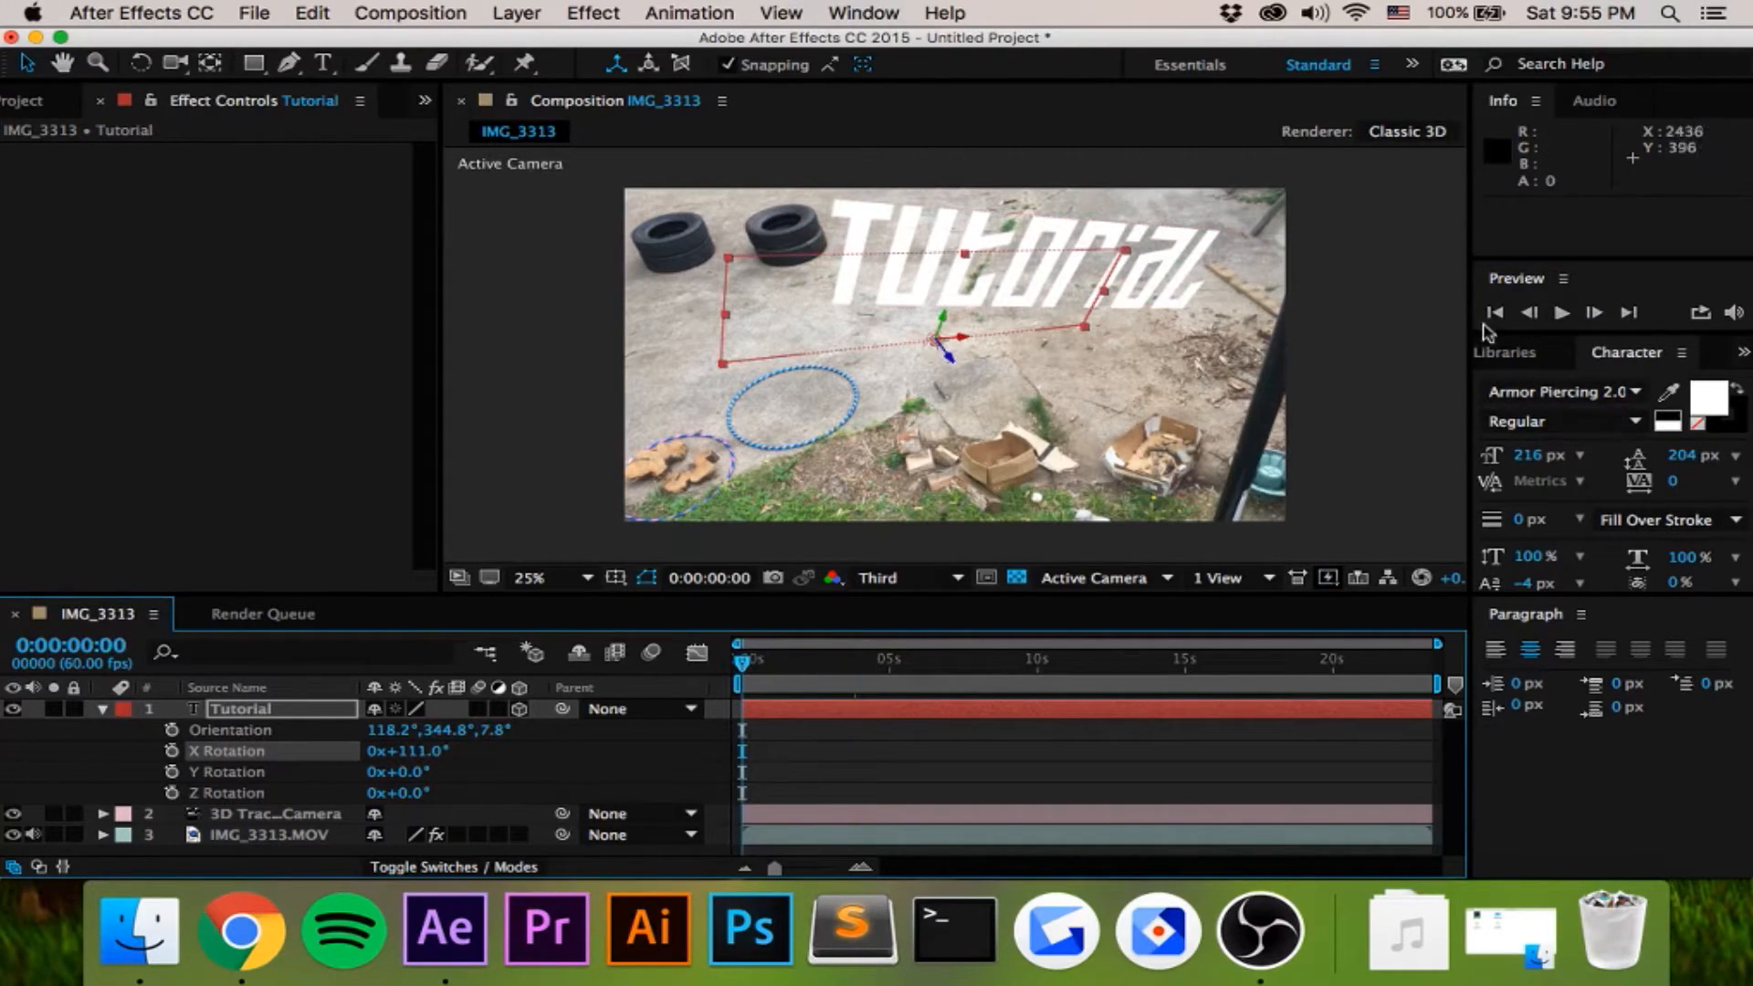
click(1563, 314)
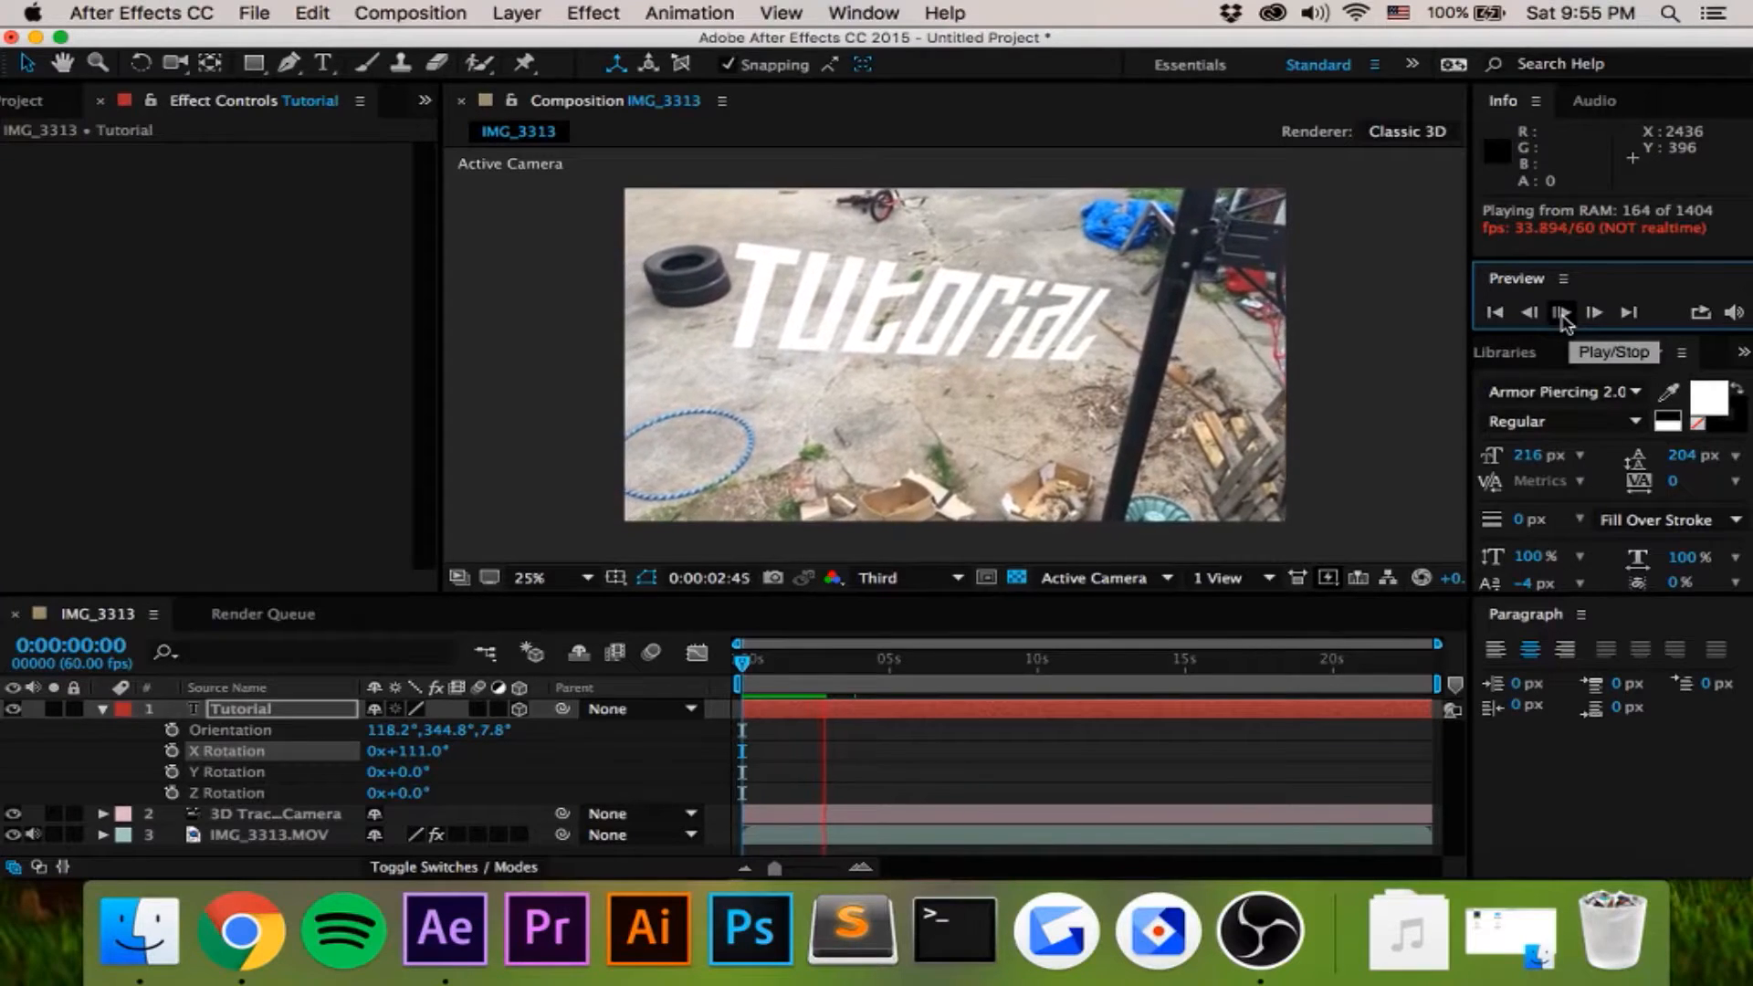
click(1562, 313)
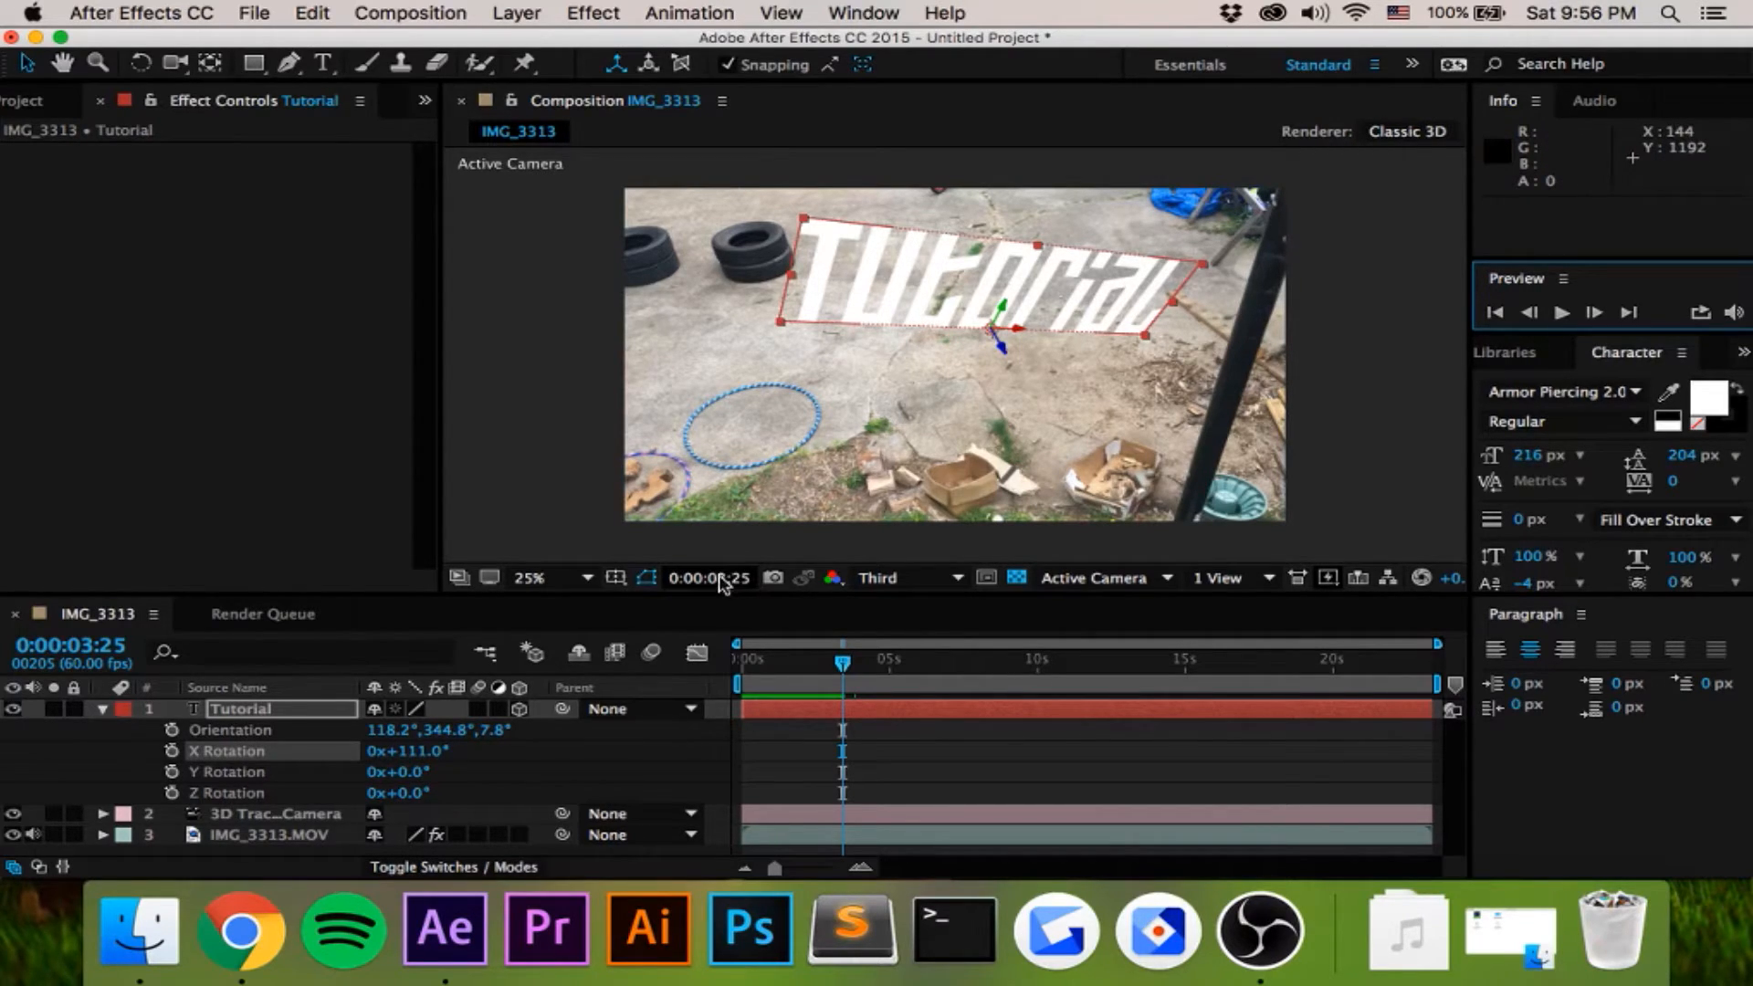
- Duplicate the Tutorial layer and set the copy's X Rotation to 226° so it lies on the ground as a shadow
click(101, 710)
key(super+d)
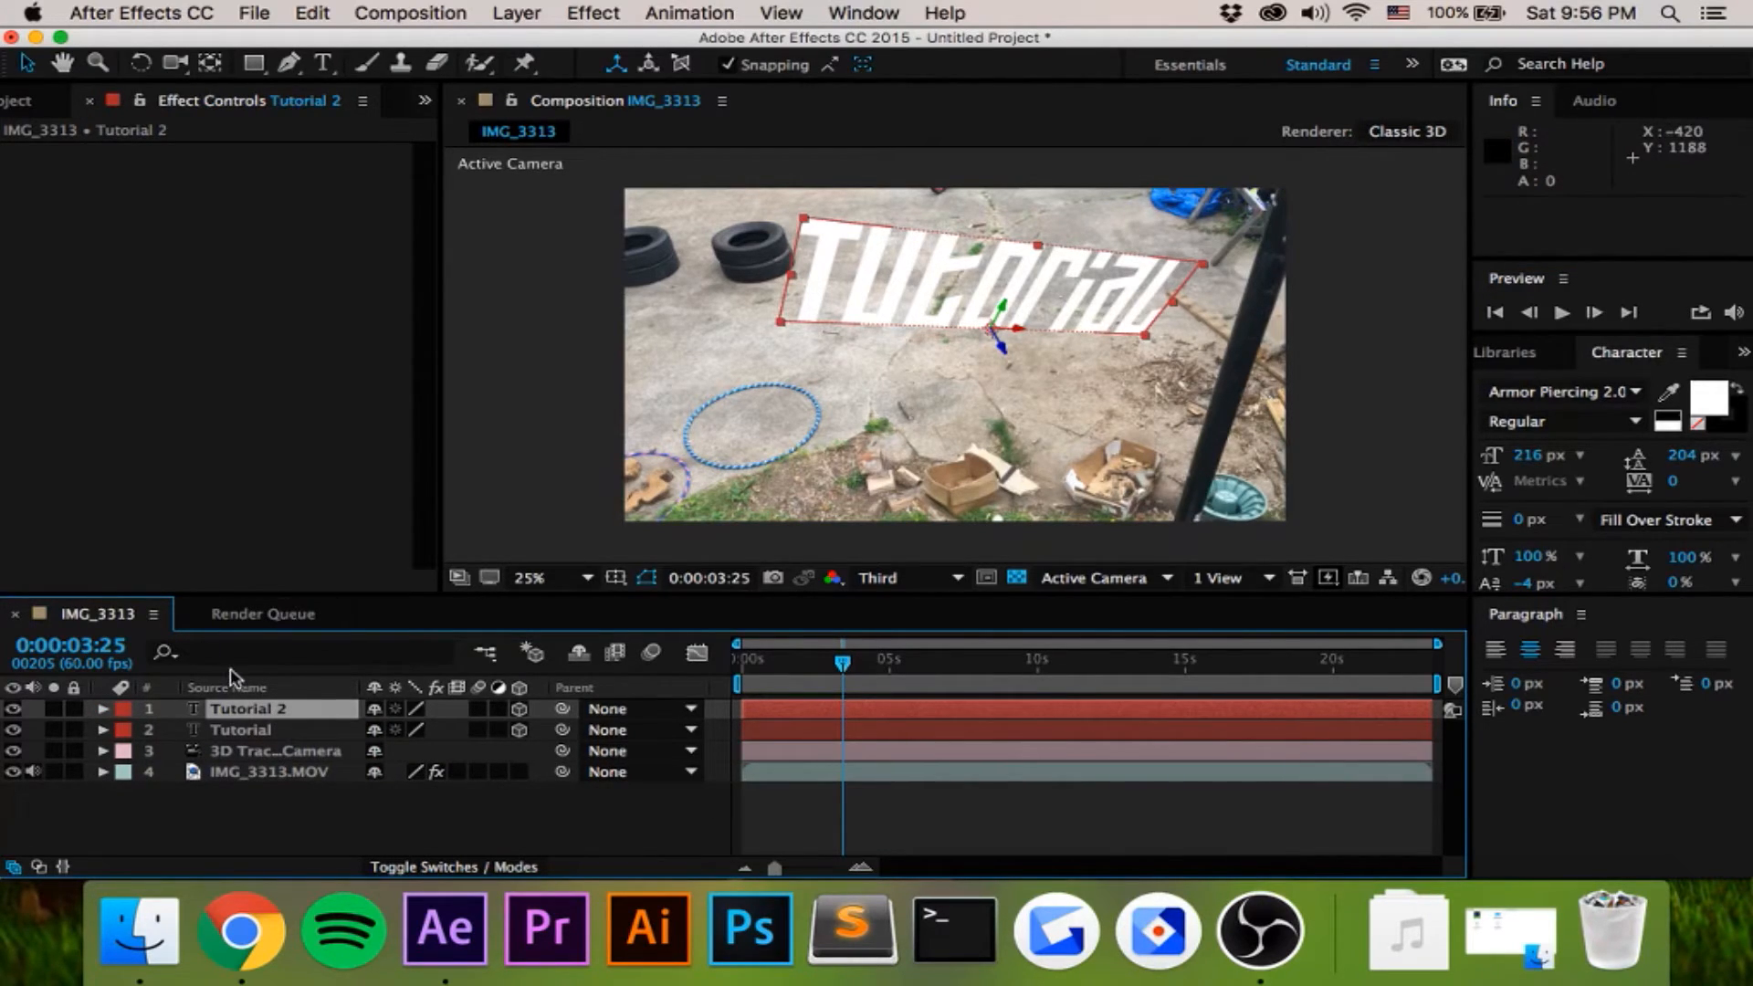
key(r)
drag(377, 744, 484, 674)
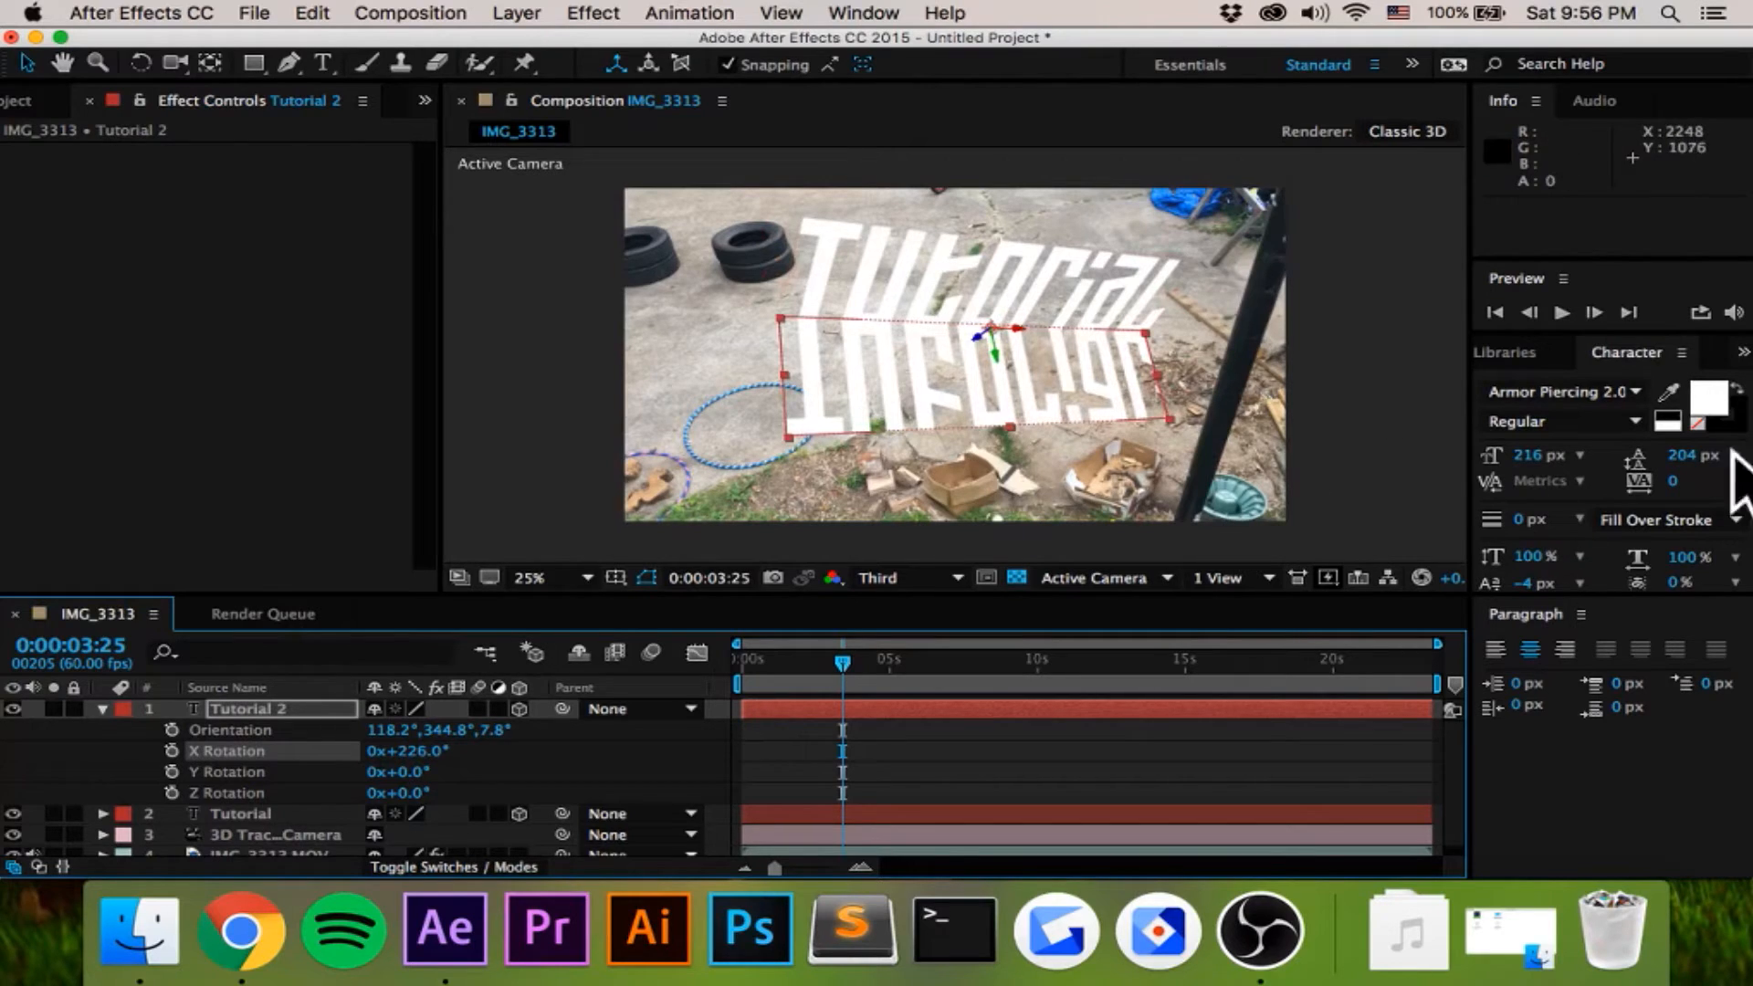
- Set the fill color of the Tutorial 2 text to black (000000)
click(970, 393)
click(1714, 399)
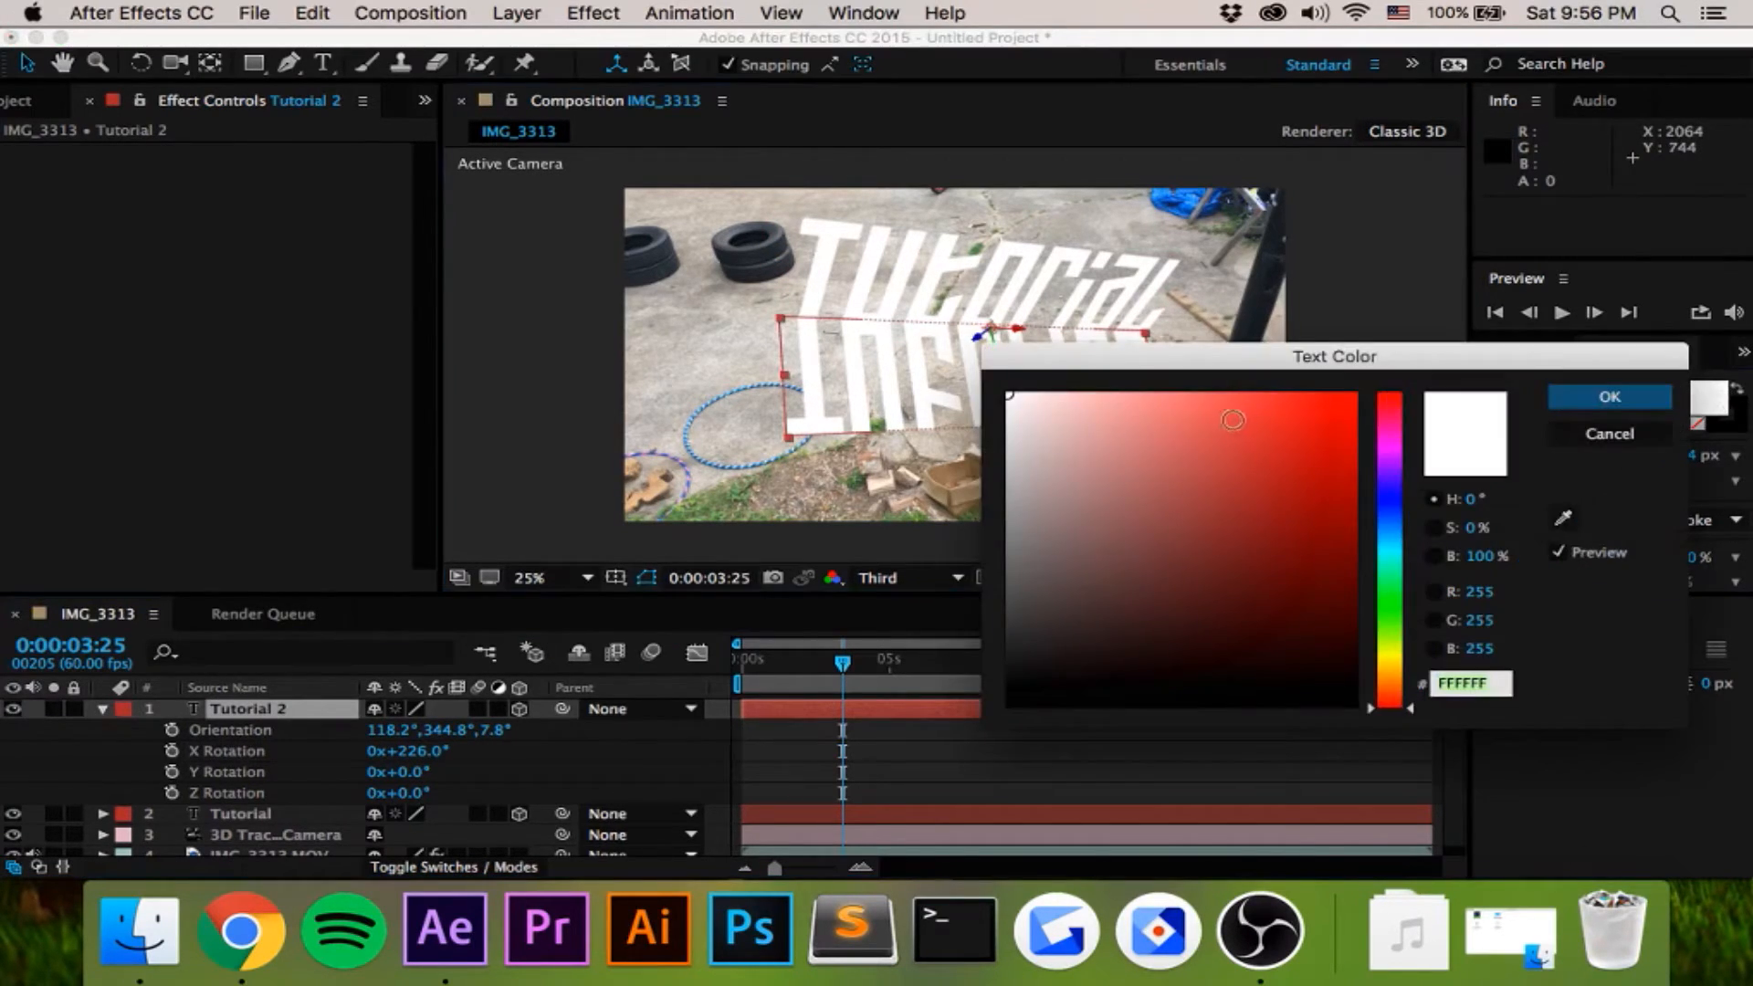
text(000000)
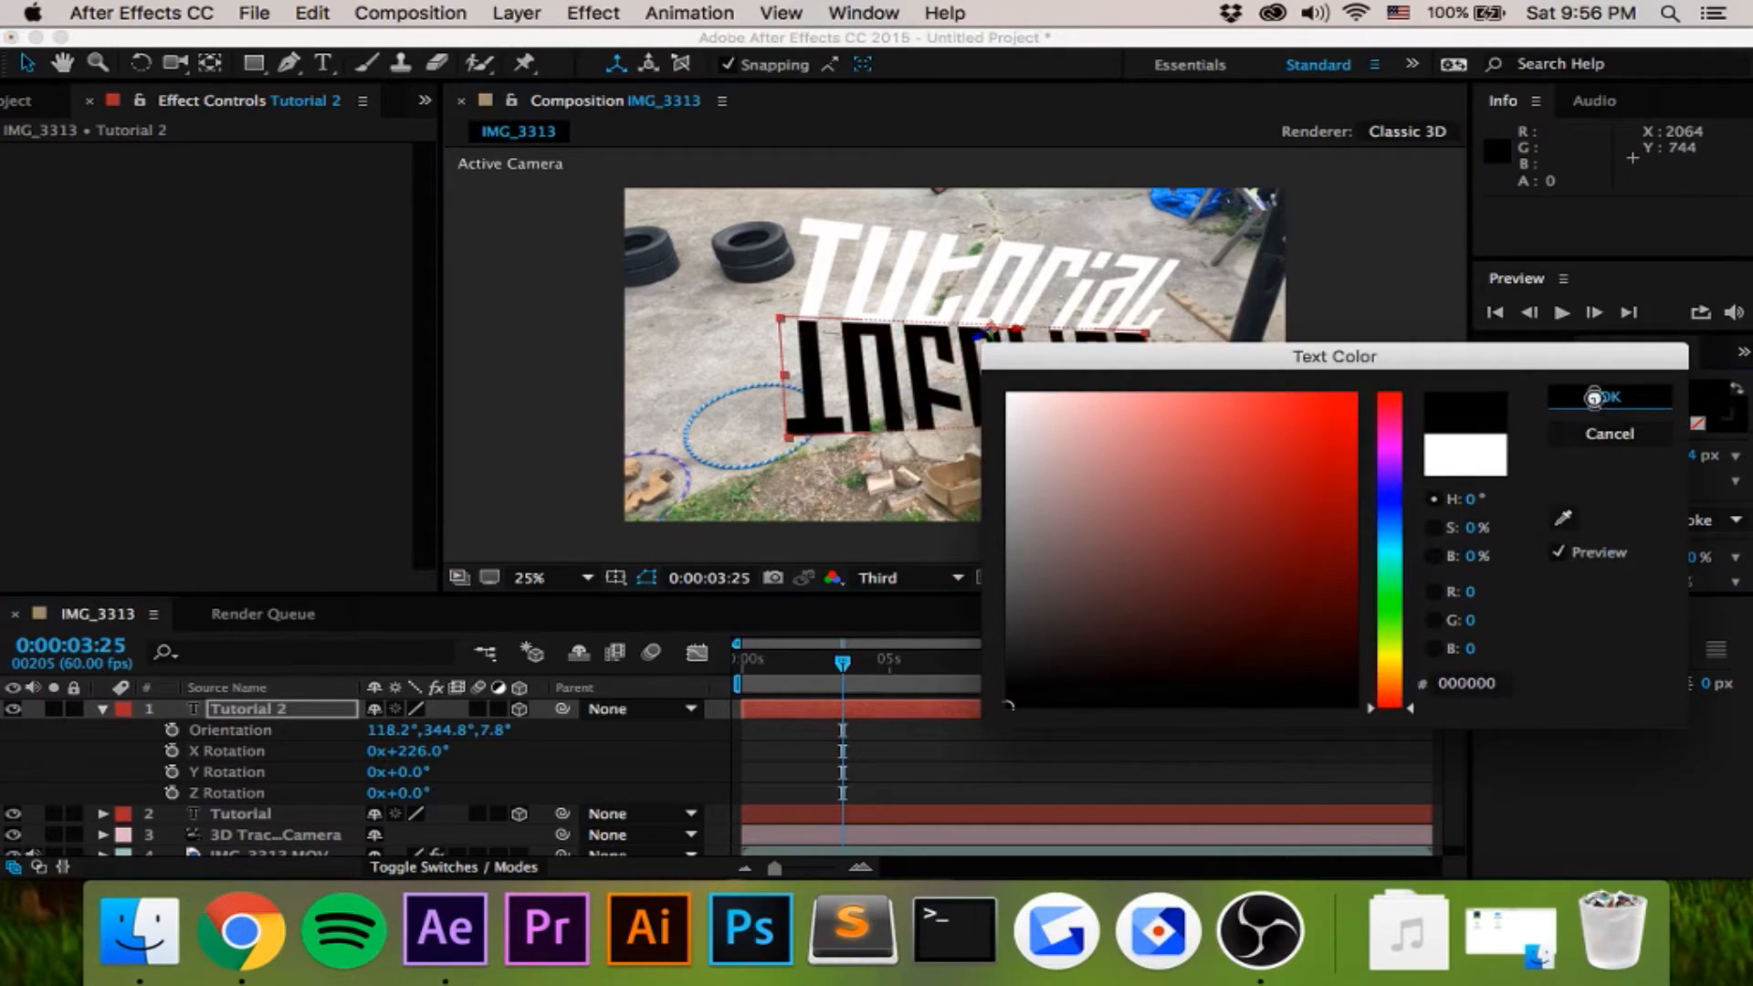
click(1597, 400)
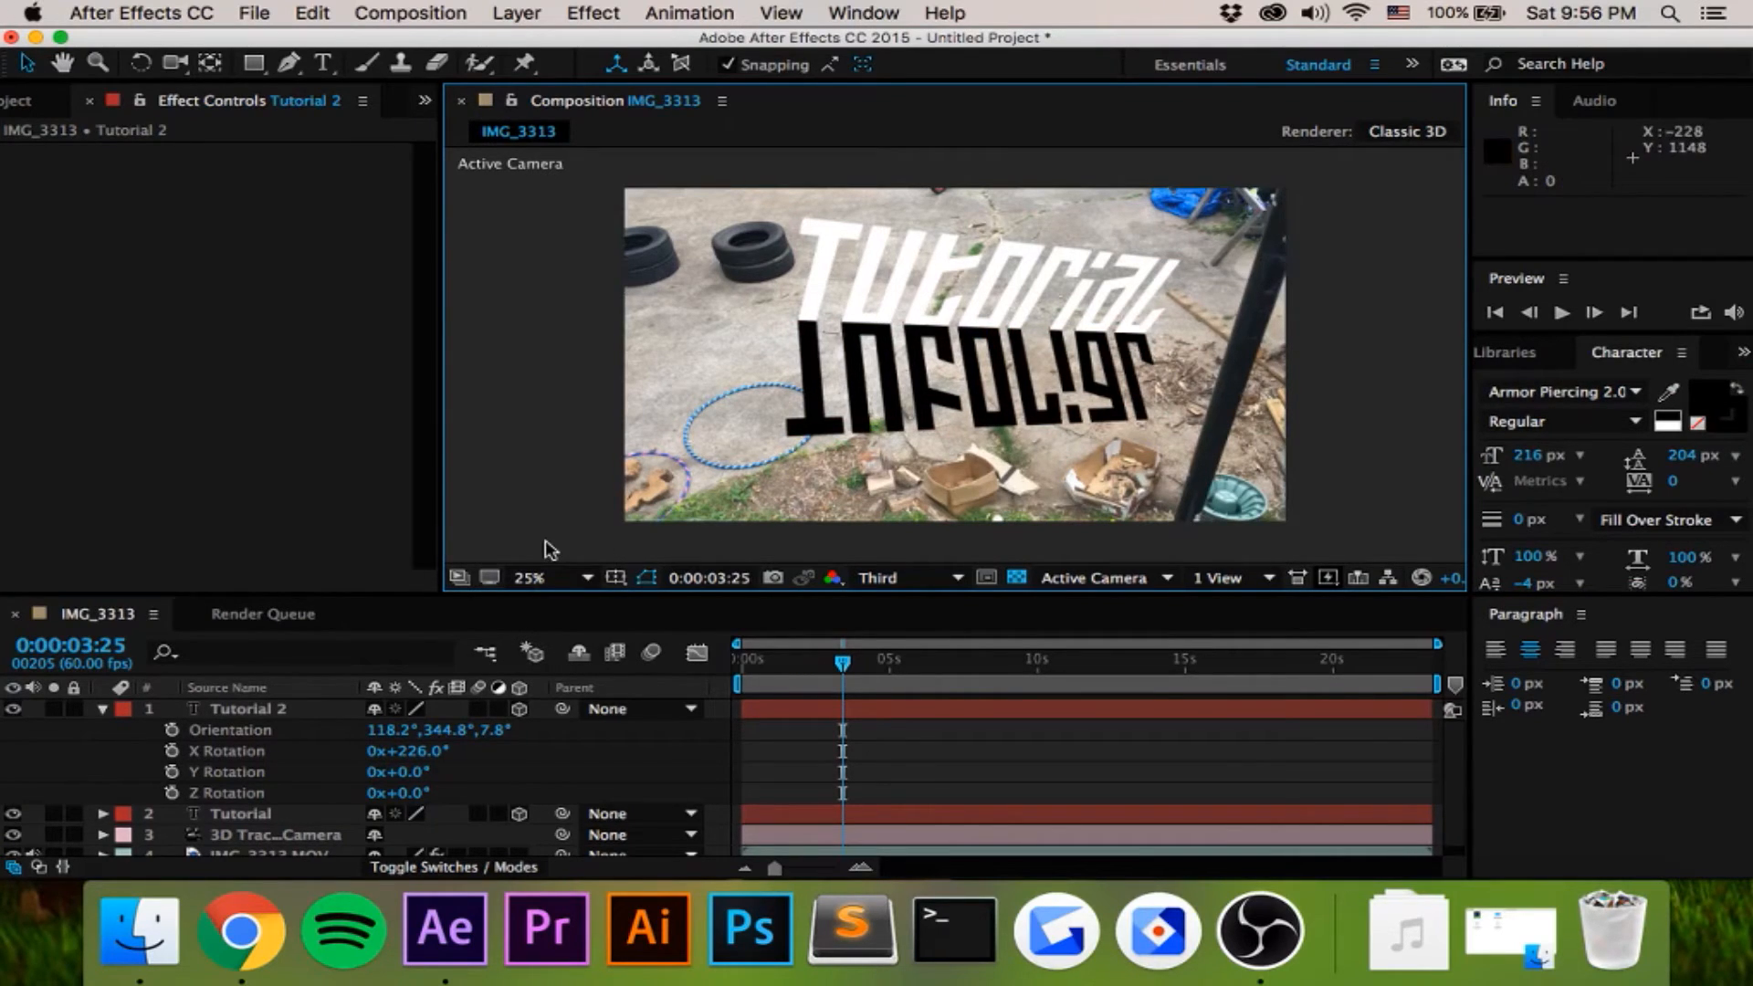
- Lower the Tutorial 2 layer's opacity to 14% and deselect it
click(102, 708)
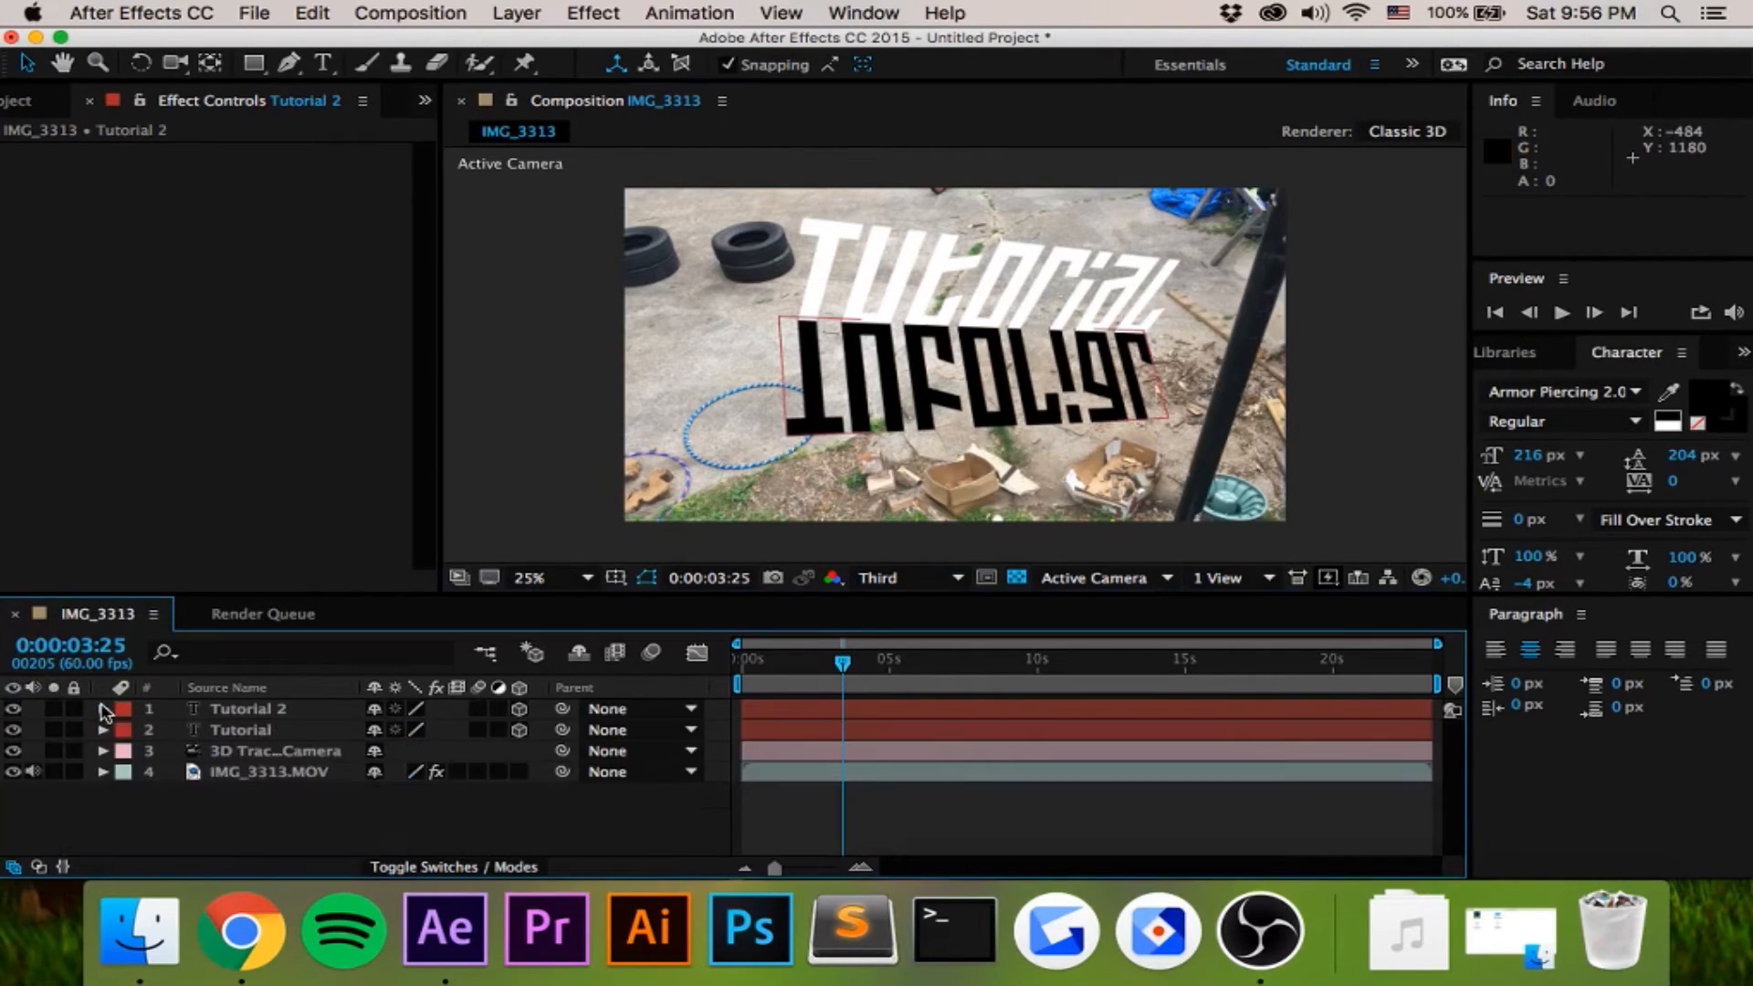
click(102, 709)
scroll(634, 794, down, 5)
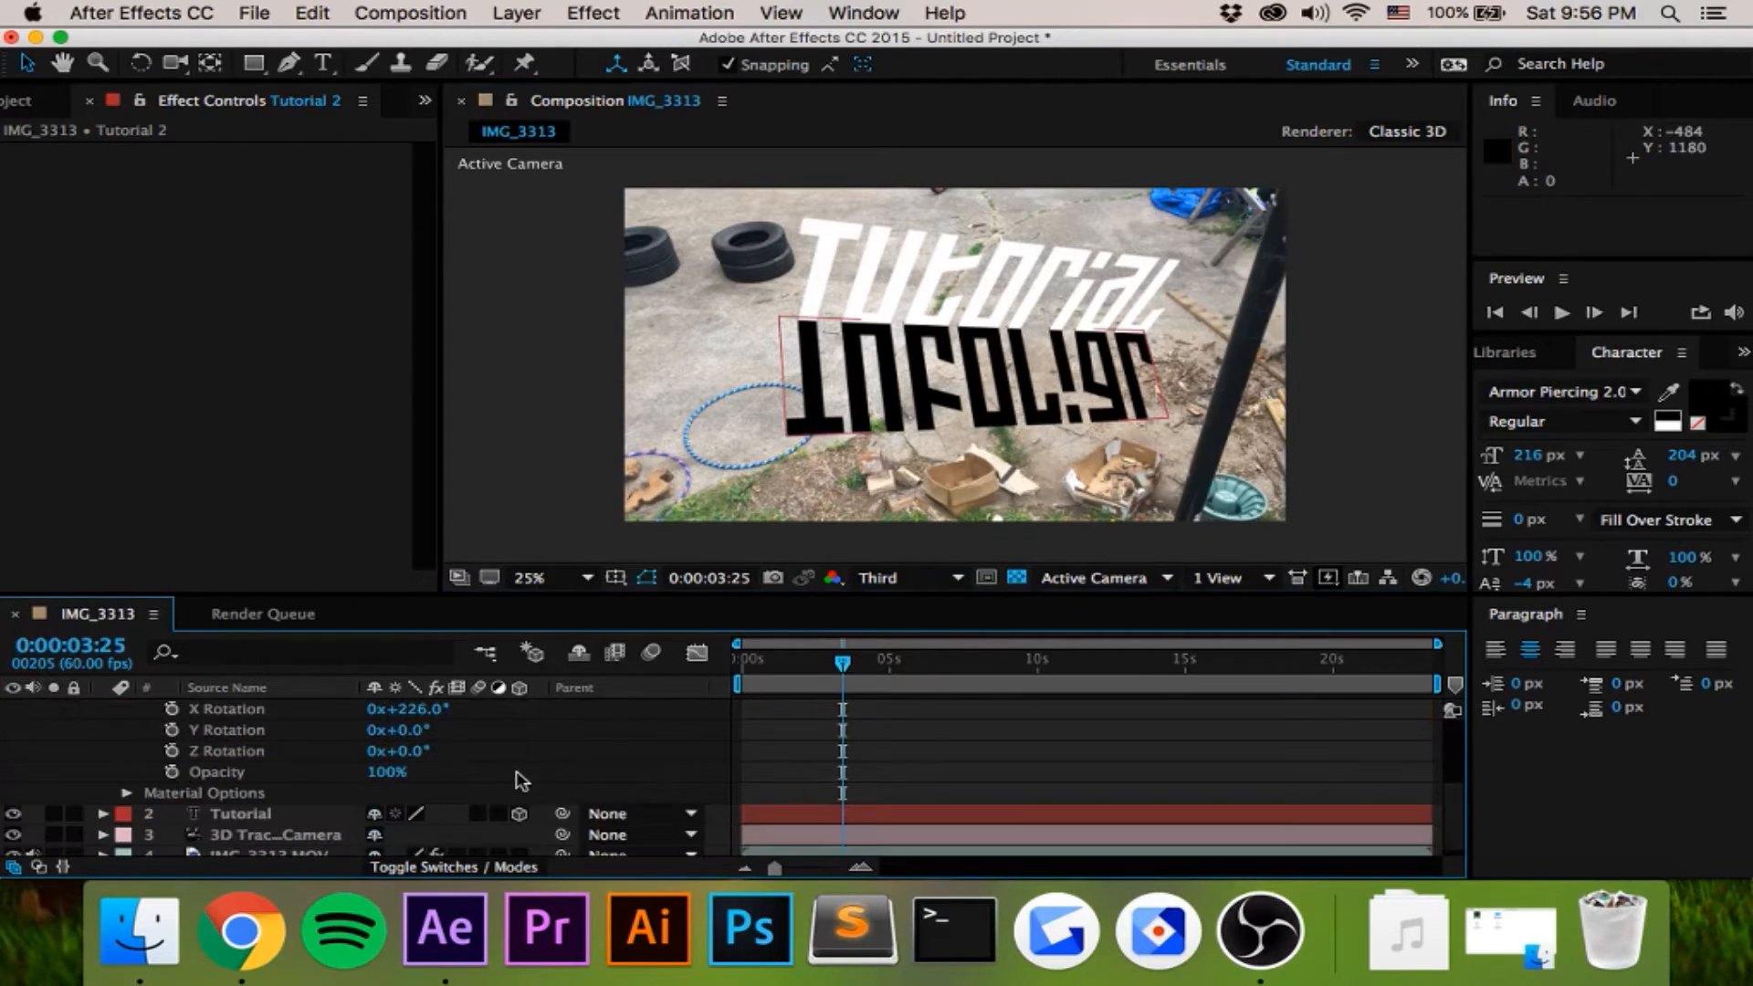
drag(376, 769, 267, 774)
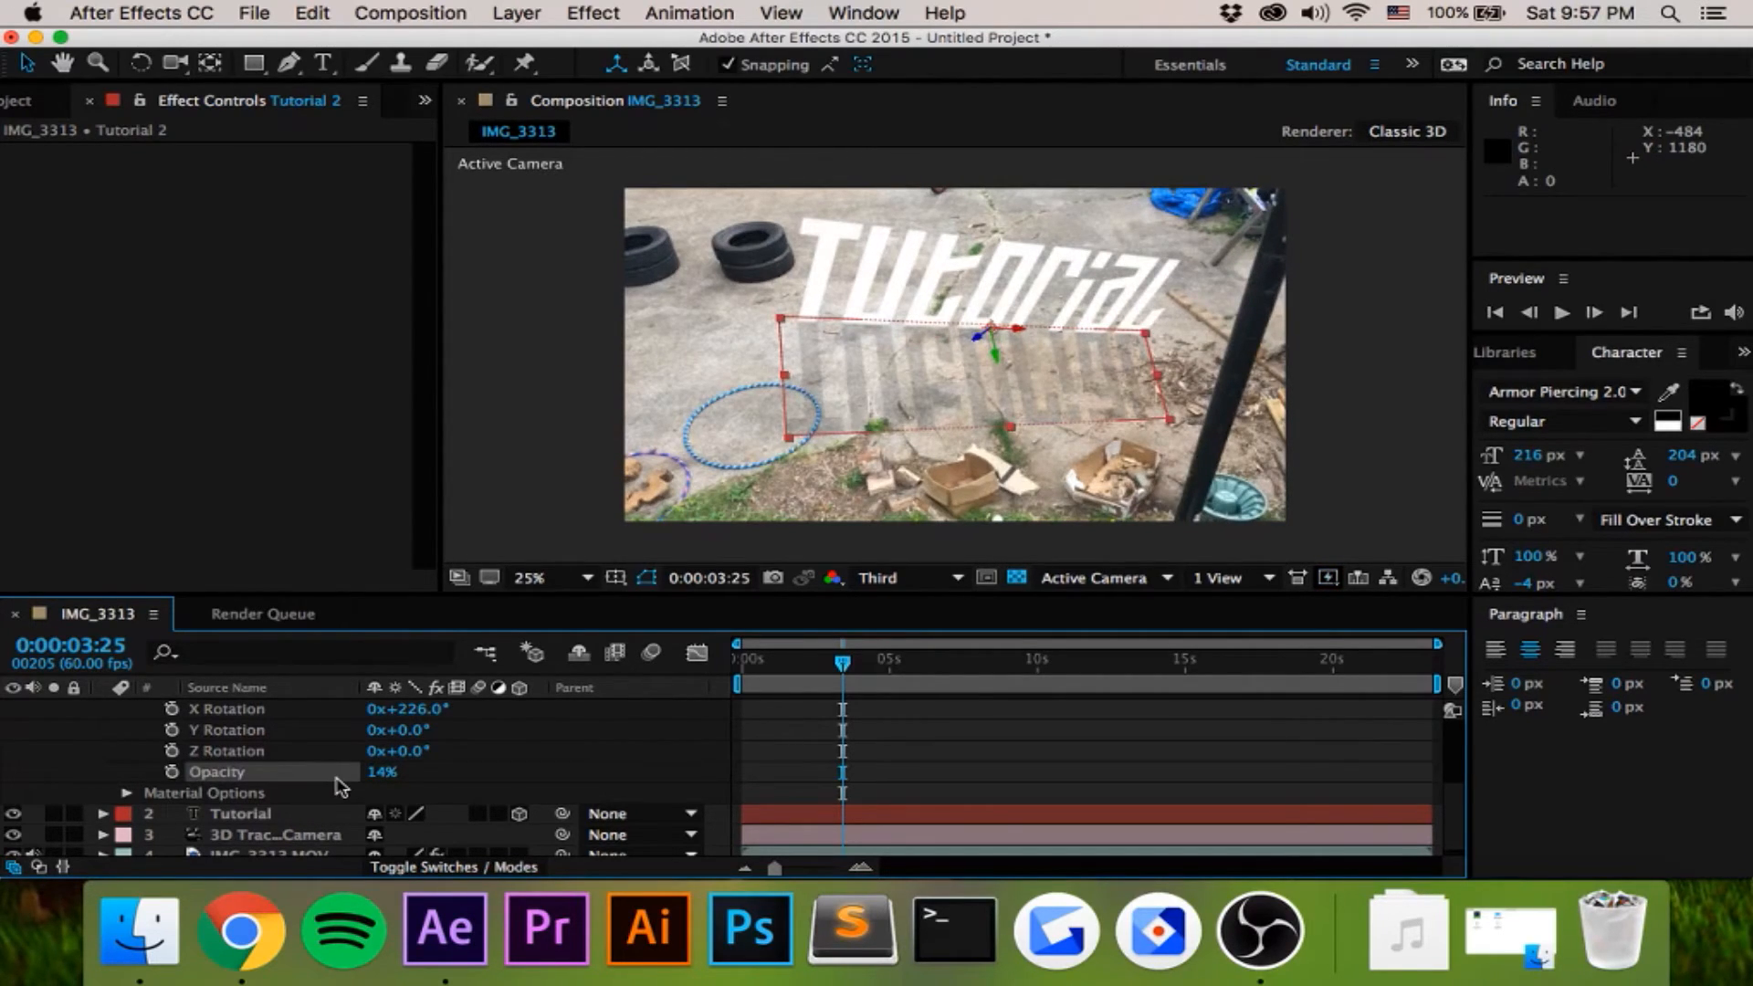
click(1406, 399)
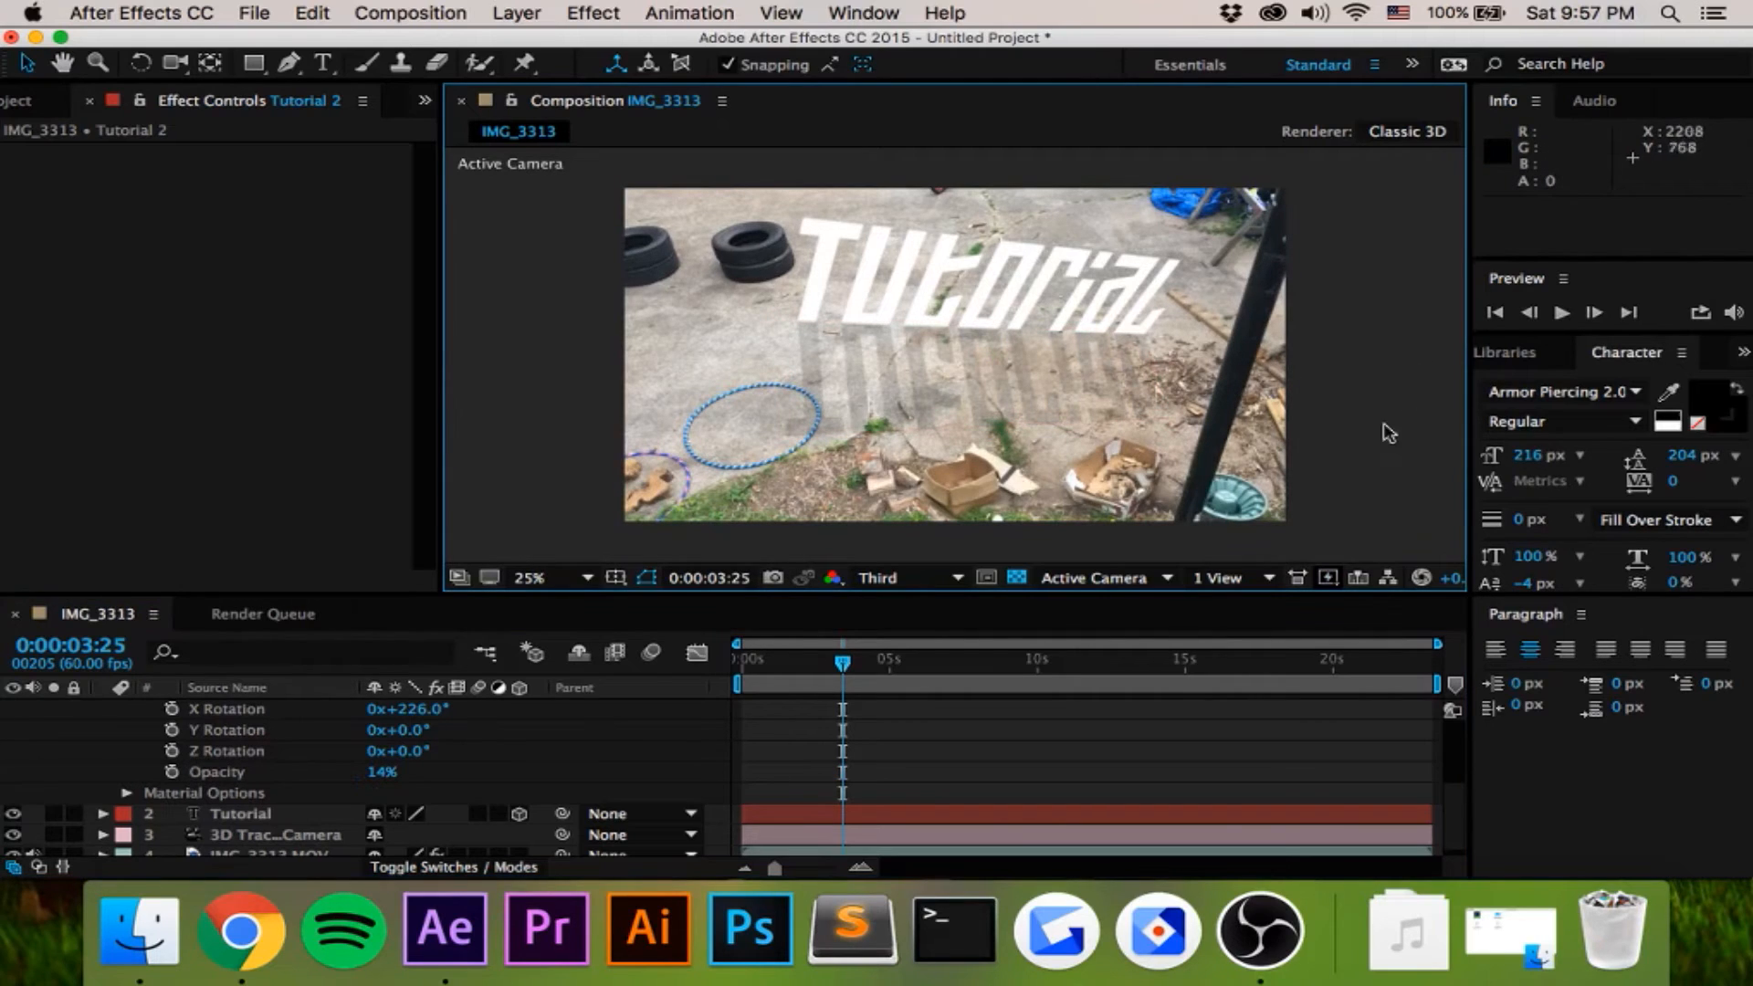
- Preview the finished tracked text and its shadow from the first frame
drag(841, 662, 739, 662)
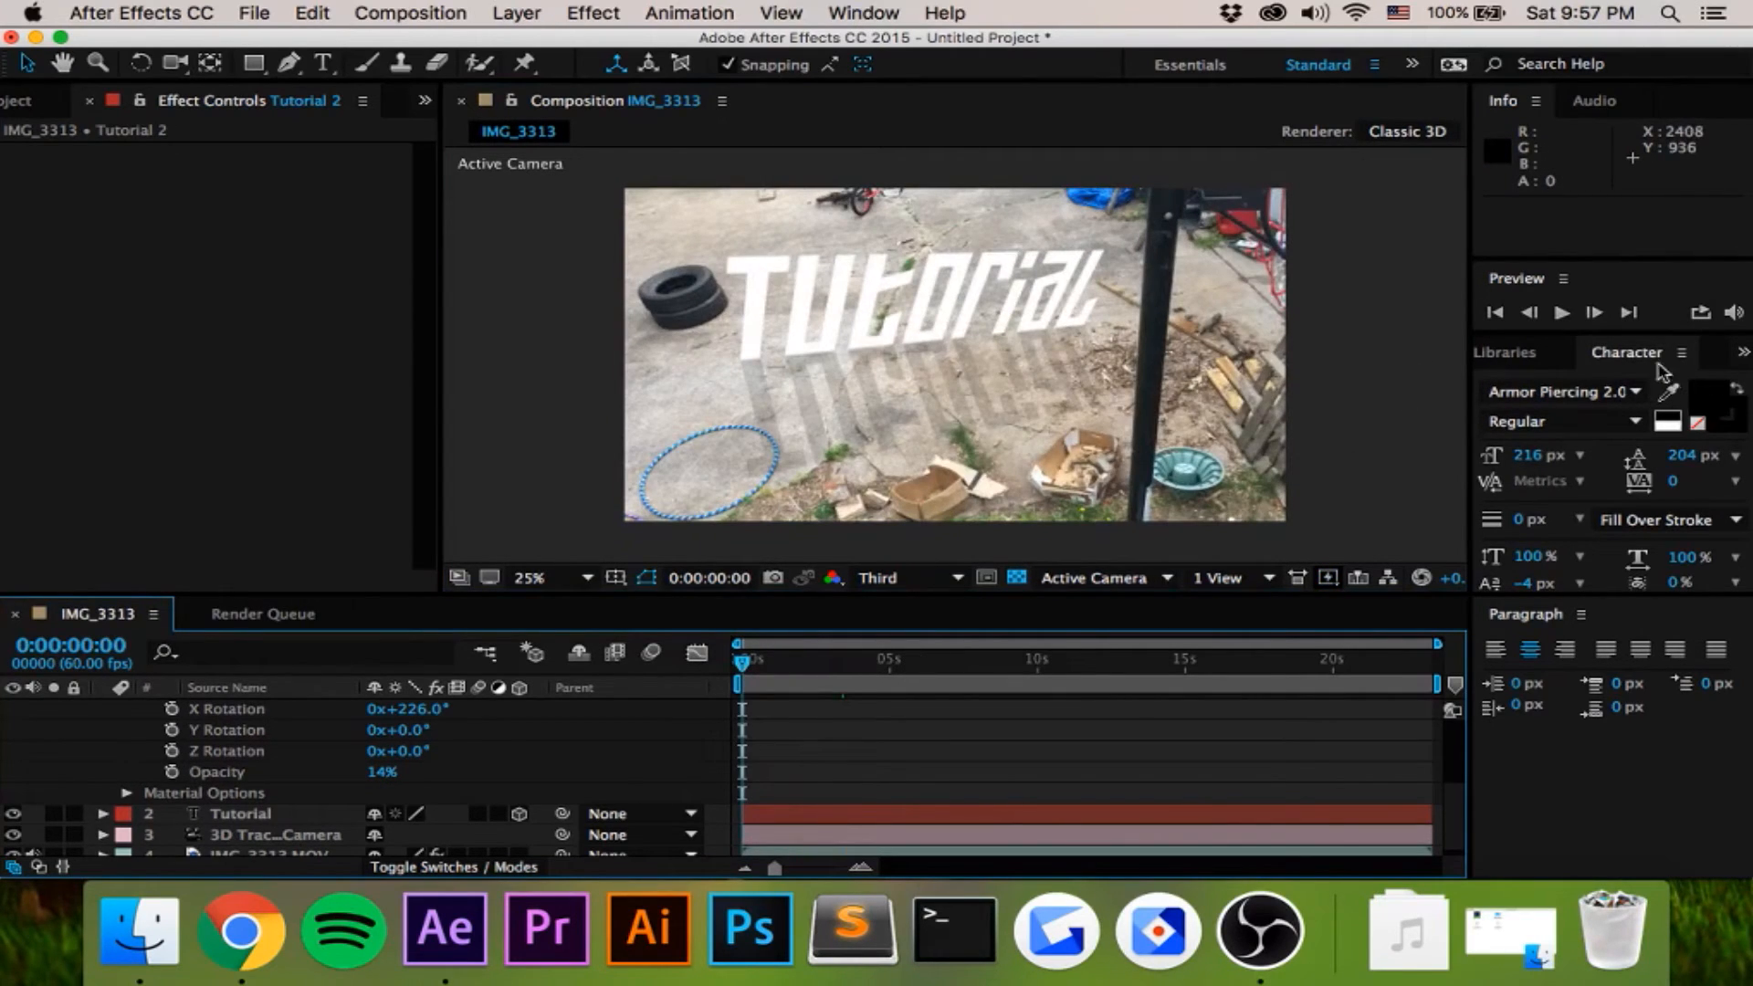
click(1561, 312)
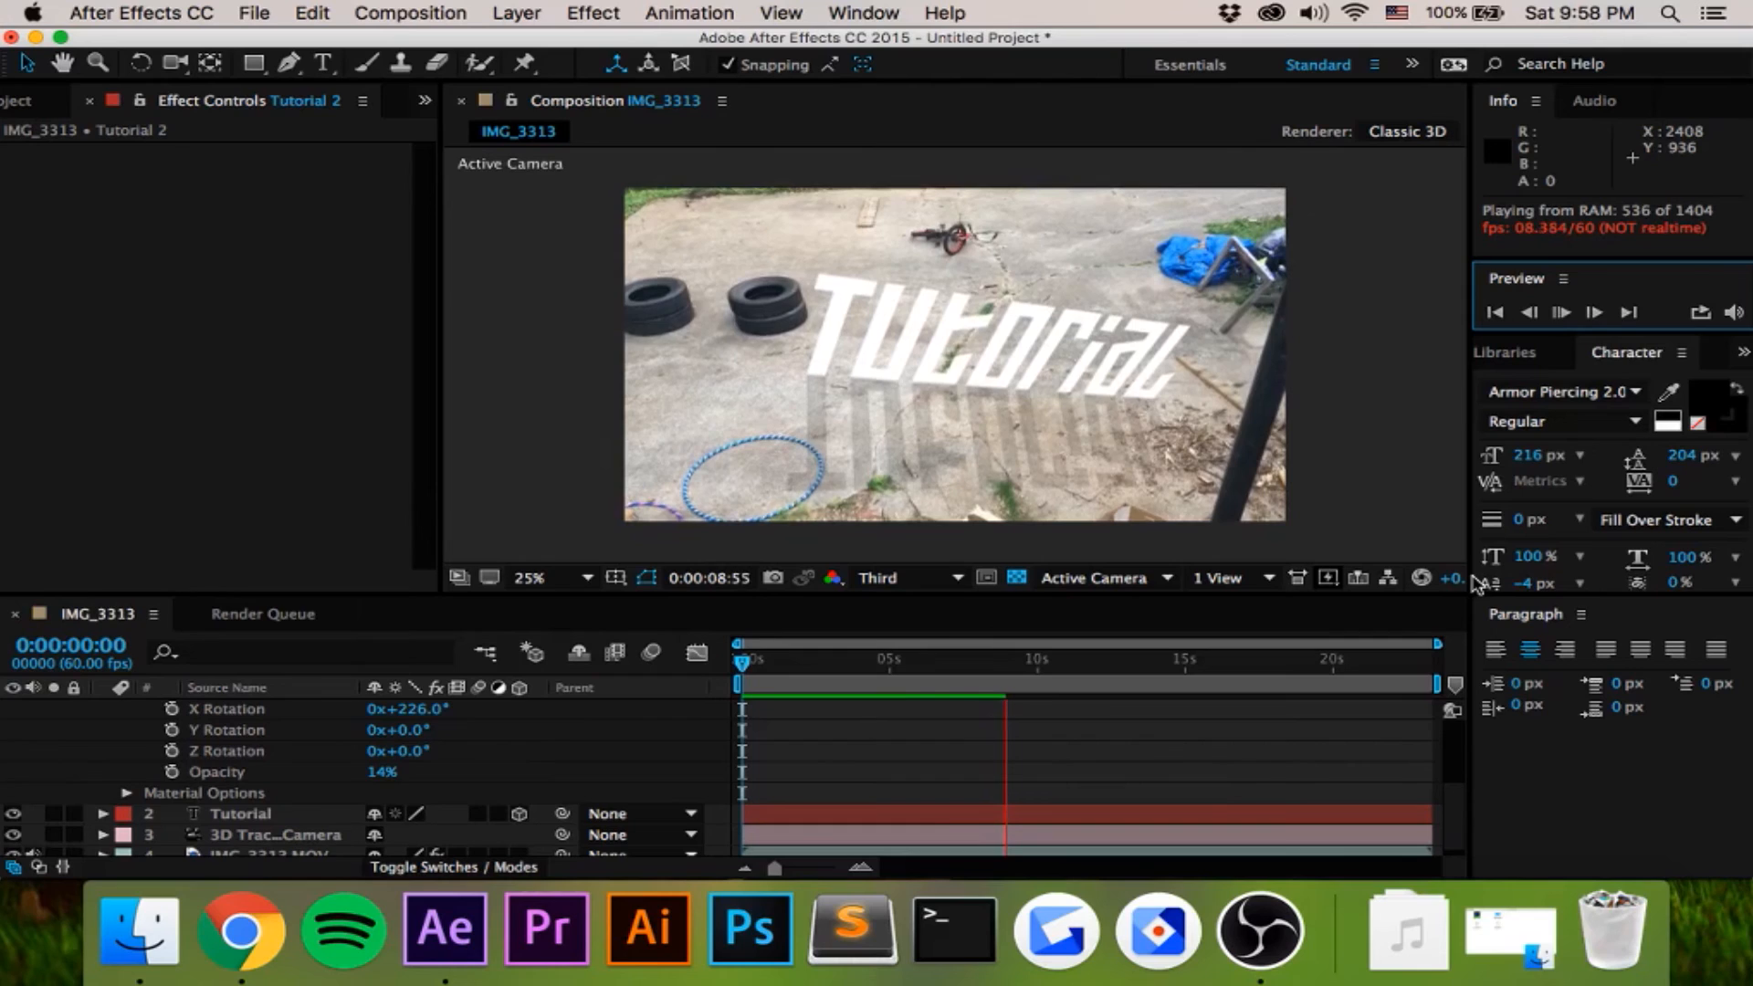
click(1259, 926)
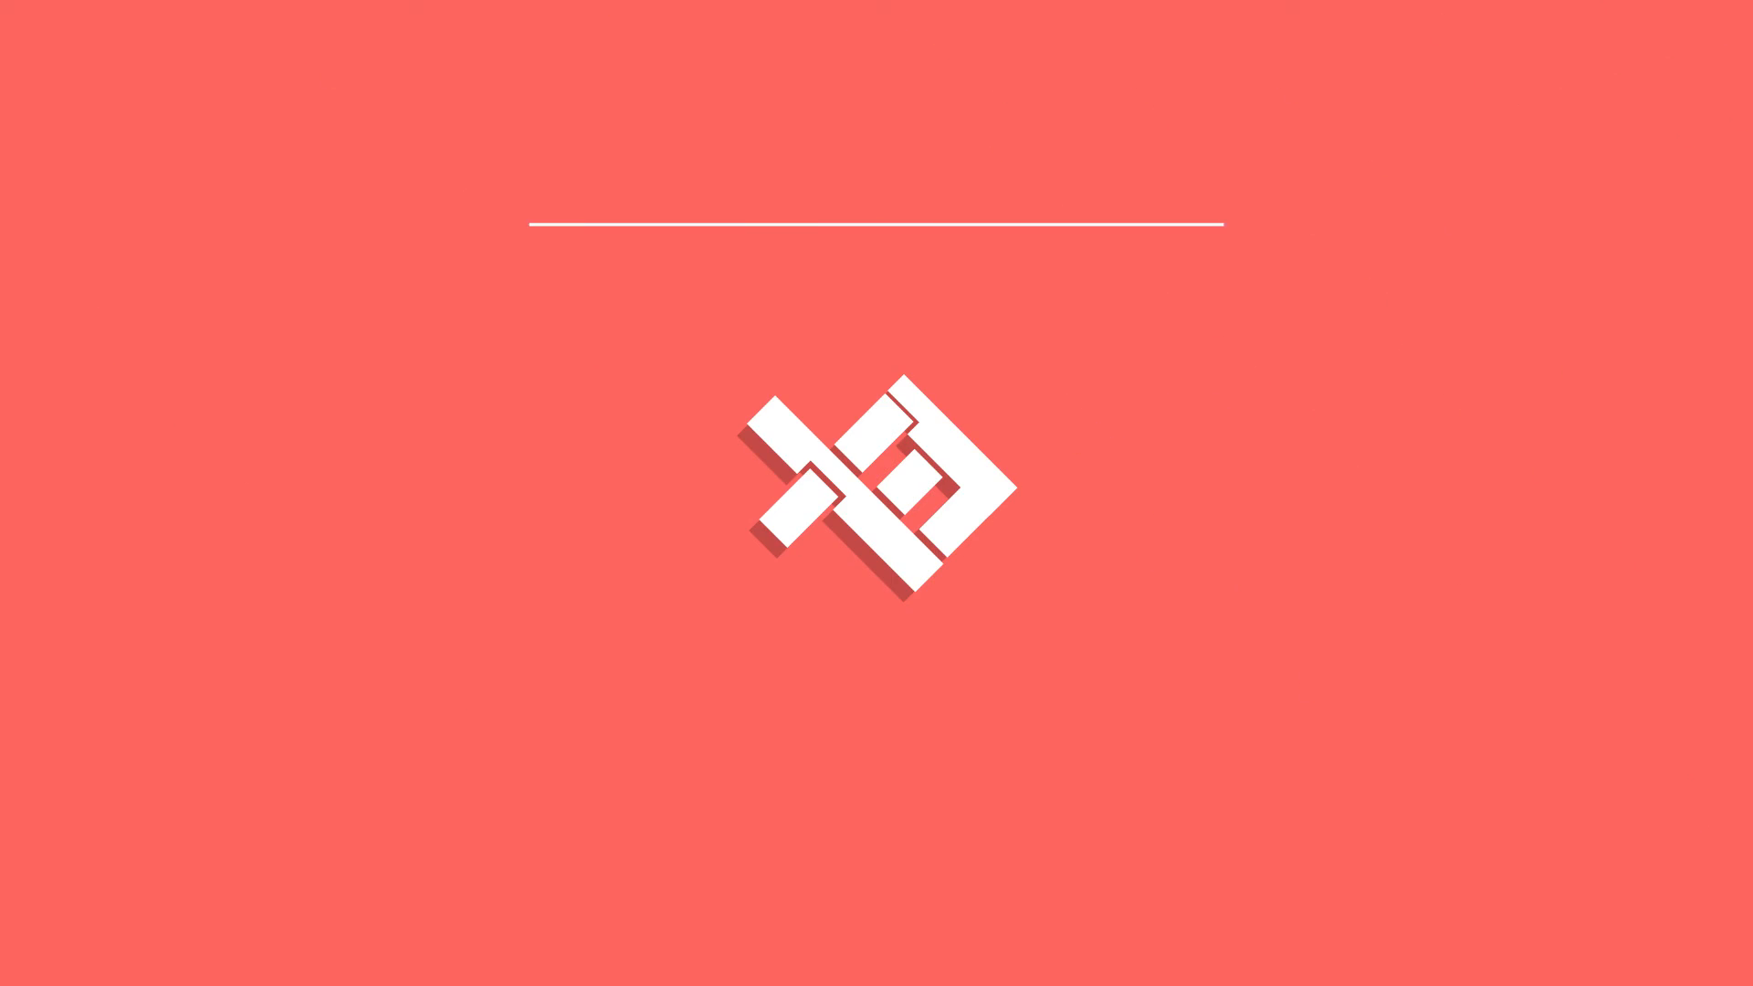